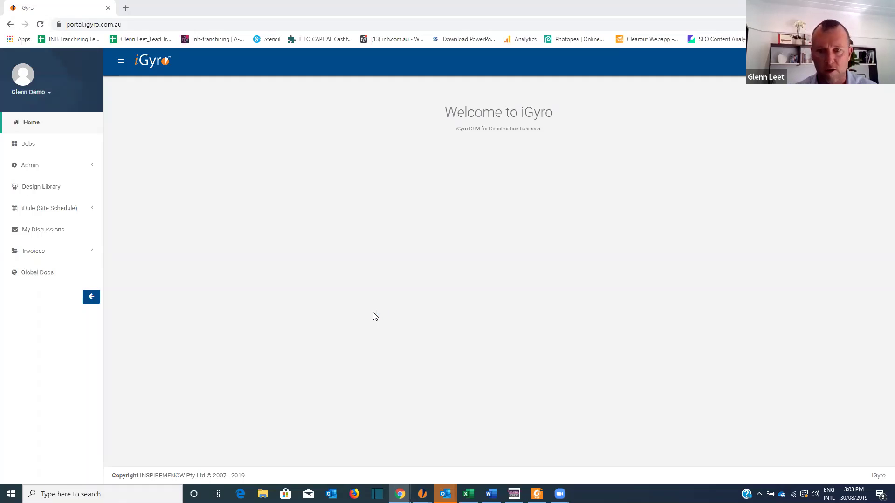
# Step: Switch to the Integrity New Homes Demo window of the iGyro desktop program and return to its home screen
pyautogui.moveTo(422, 494)
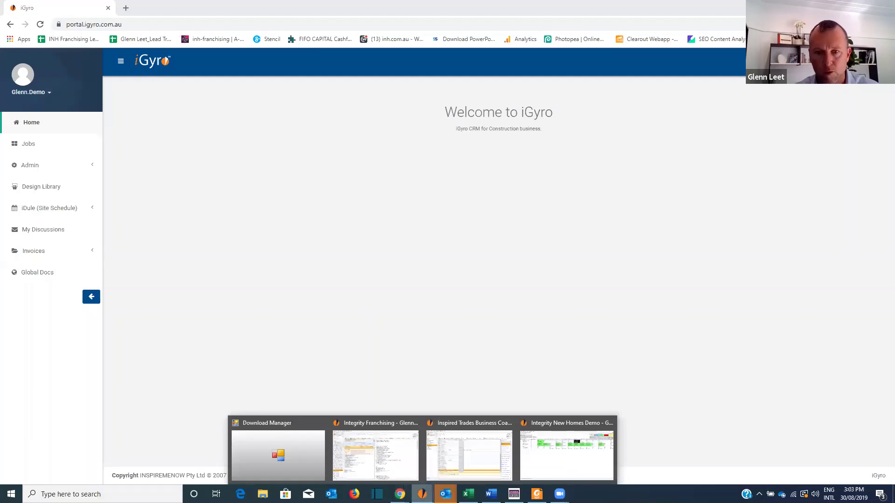
pyautogui.click(548, 473)
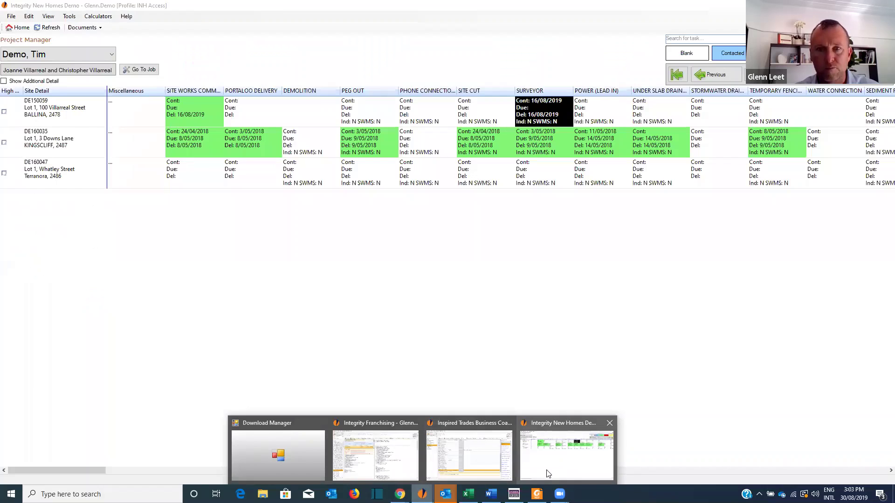
pyautogui.click(18, 32)
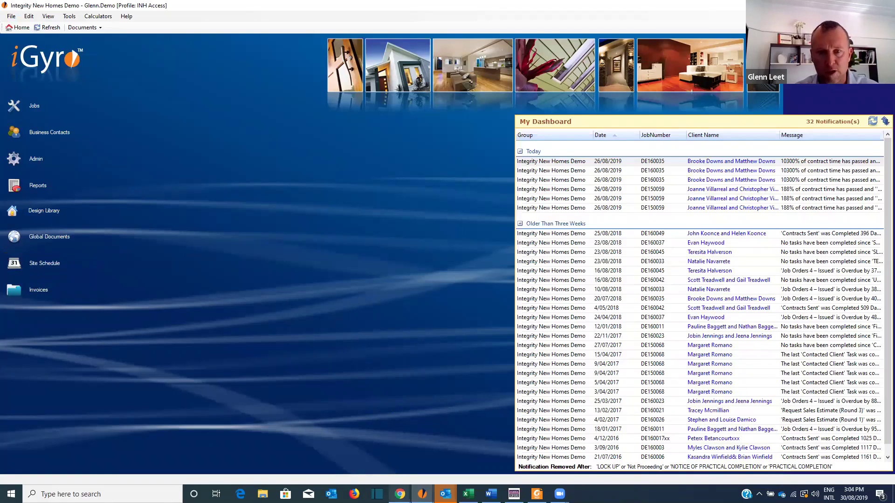
# Step: Switch to the iGyro web portal in Chrome and expand the iDule (Site Schedule) options
pyautogui.moveTo(400, 495)
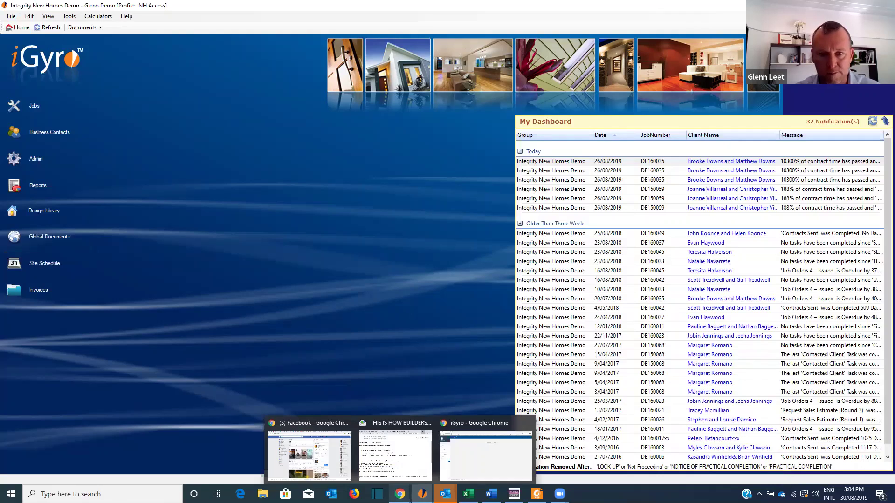
pyautogui.click(466, 479)
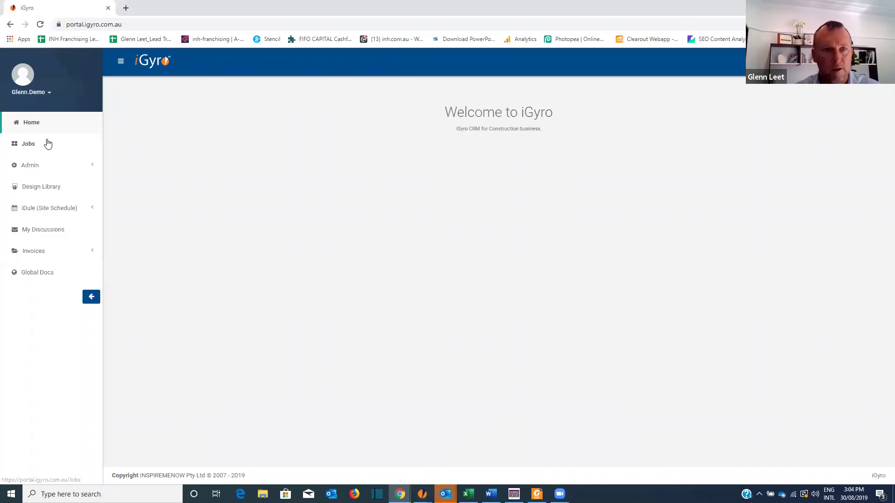
pyautogui.click(37, 210)
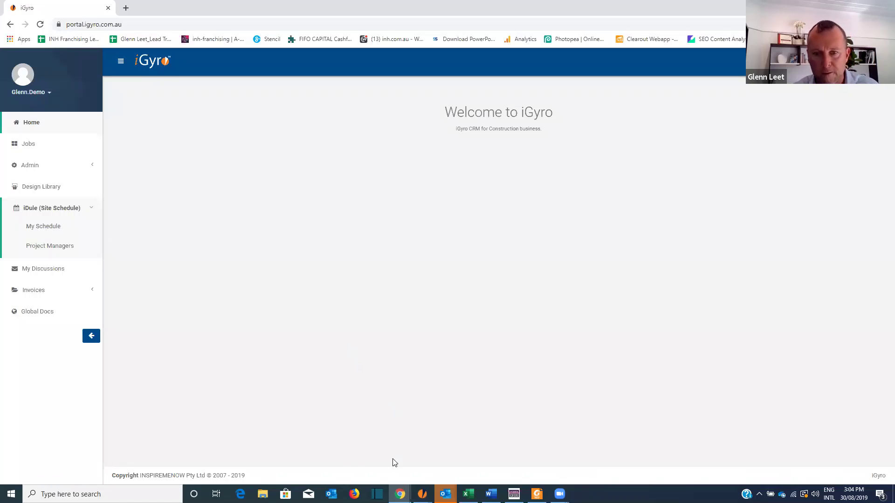
# Step: Switch back to the Integrity New Homes Demo desktop window and open the Site Schedule
pyautogui.moveTo(422, 494)
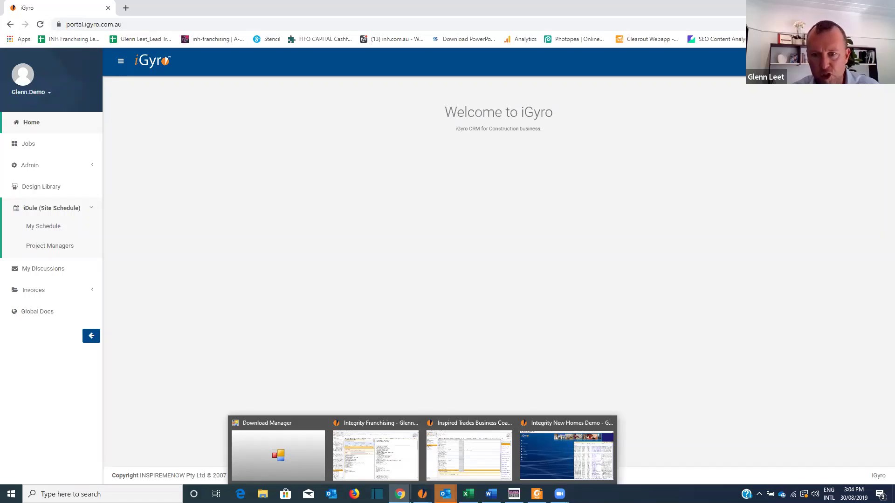
pyautogui.moveTo(468, 493)
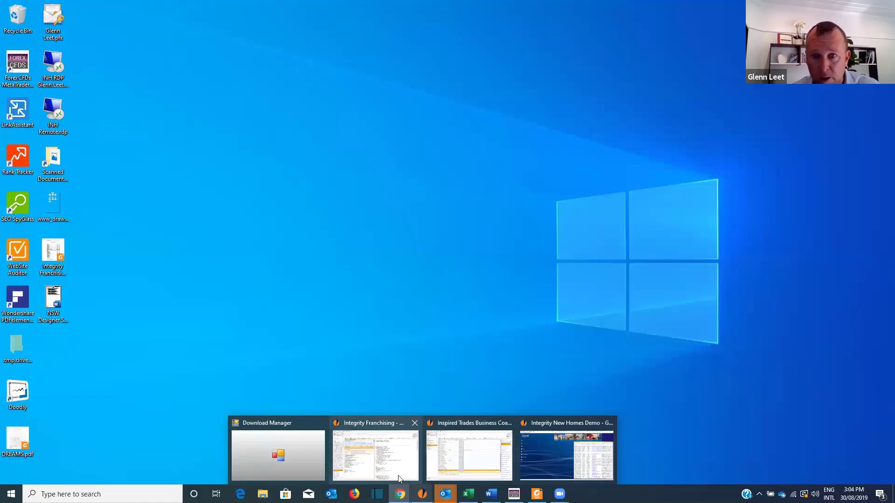
pyautogui.click(548, 471)
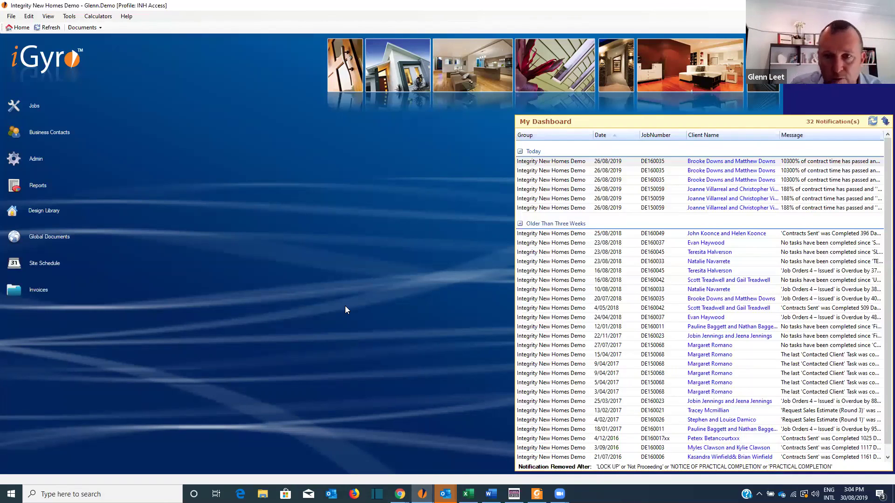
pyautogui.click(39, 265)
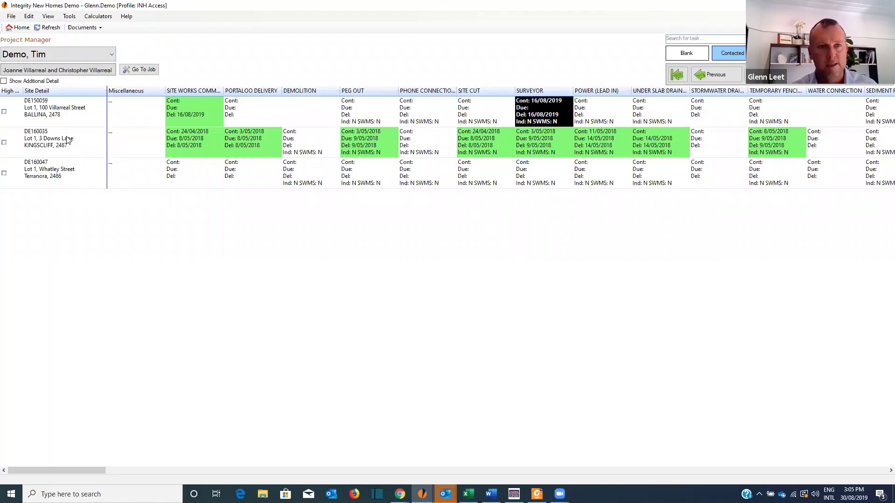
# Step: Open the Integrity New Homes Demo jobs database and view the task history of the listed job
pyautogui.click(19, 27)
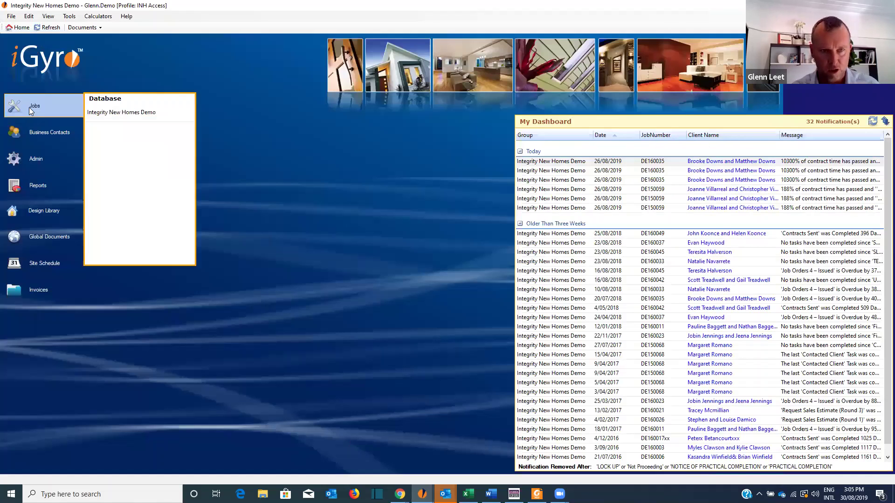
pyautogui.click(121, 114)
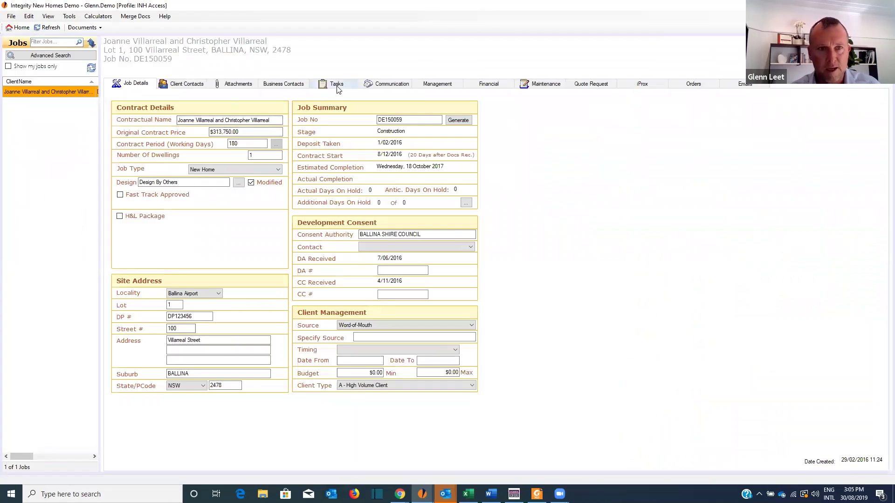
pyautogui.click(336, 87)
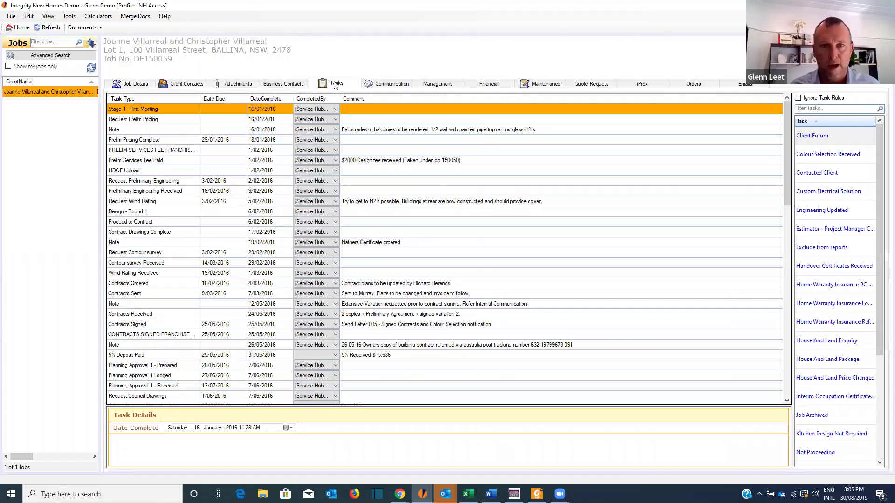
# Step: Reopen the Site Schedule and look over the three sites and the first site's Site Works, Portaloo Delivery and Demolition entries
pyautogui.click(12, 30)
pyautogui.click(38, 263)
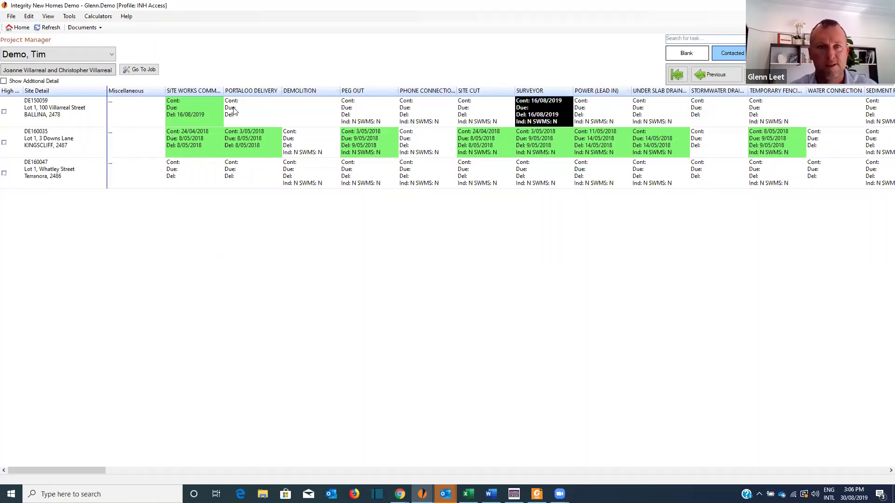
pyautogui.click(56, 109)
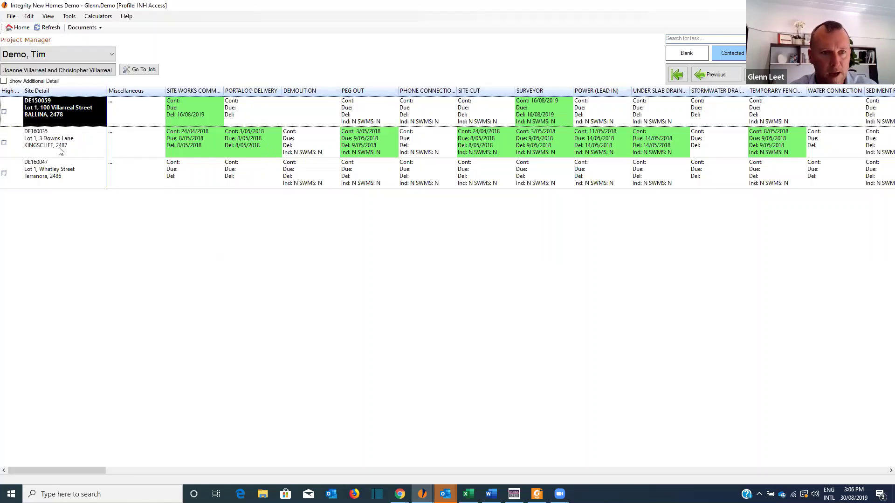
pyautogui.click(61, 150)
pyautogui.click(59, 166)
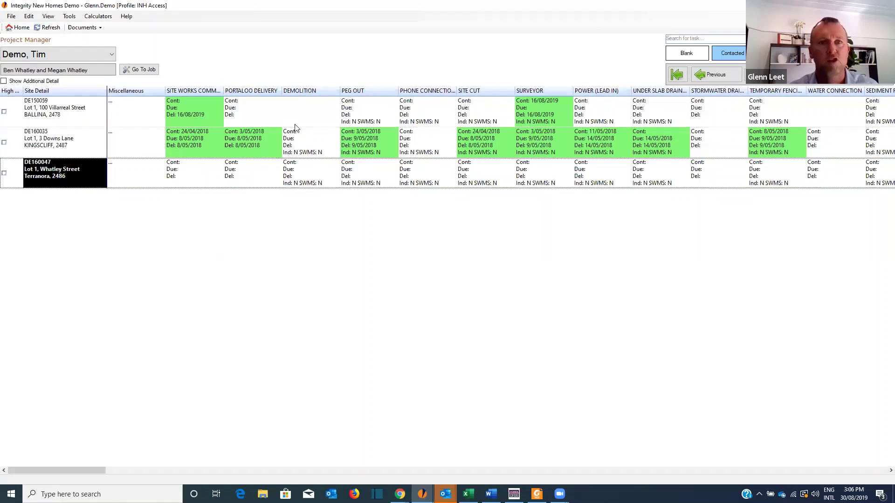
pyautogui.click(206, 102)
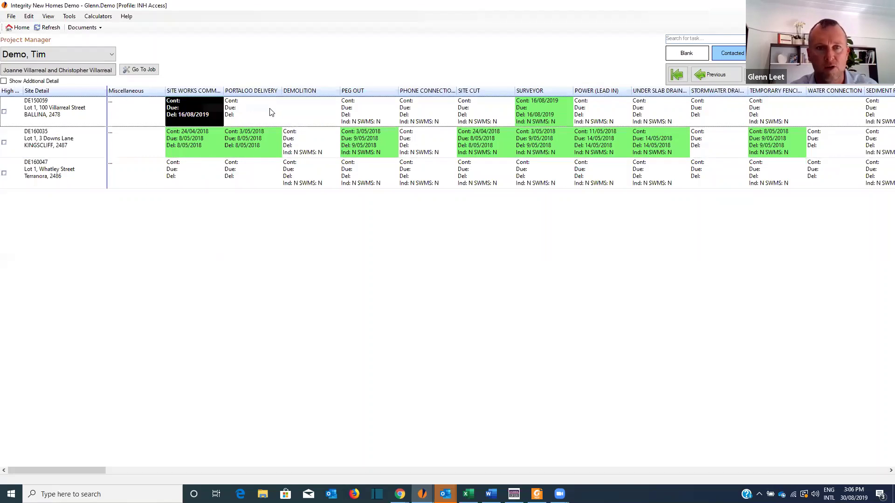
pyautogui.click(274, 111)
pyautogui.click(299, 111)
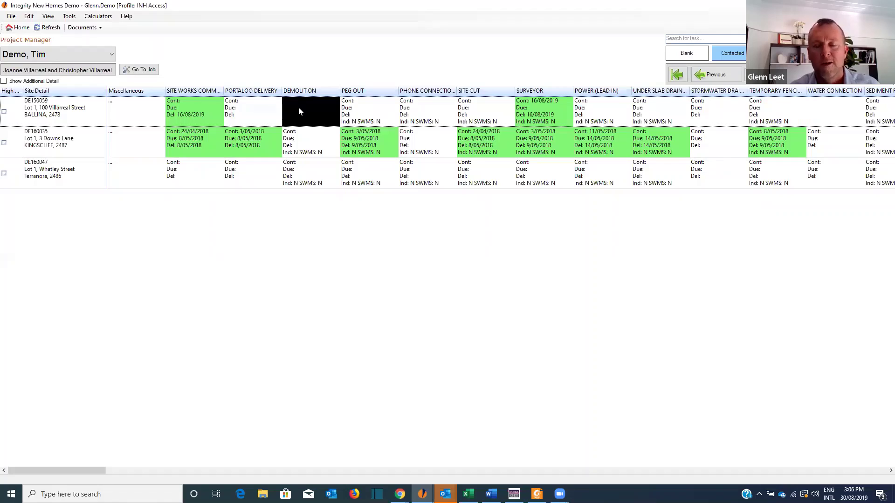
# Step: Sort the sites by site works commencement in descending order, placing the Kingscliff site first
pyautogui.click(189, 91)
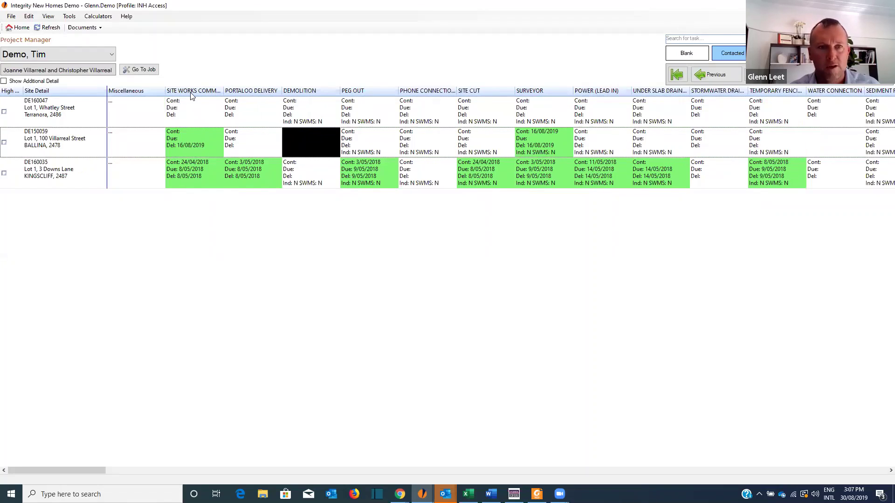
pyautogui.click(192, 92)
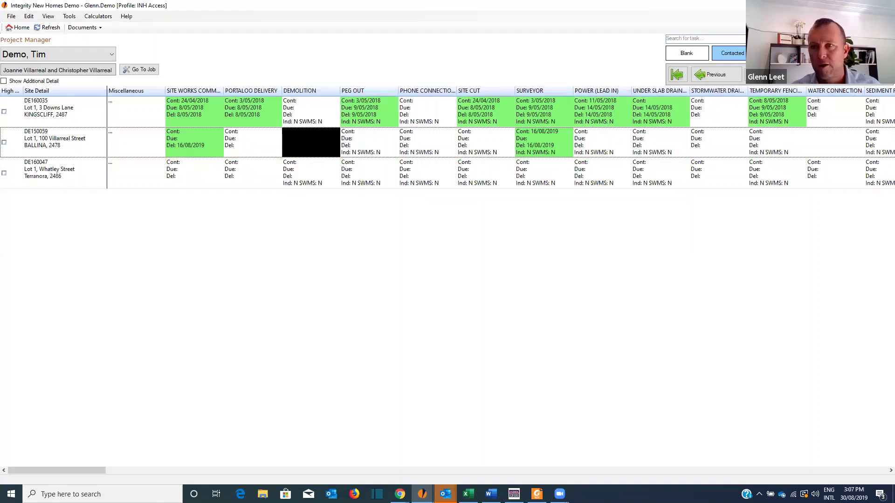
# Step: Look through the schedule's stages up to Handover, return to the first stage, and check the Ballina site's Demolition and Peg Out entries
pyautogui.press('End')
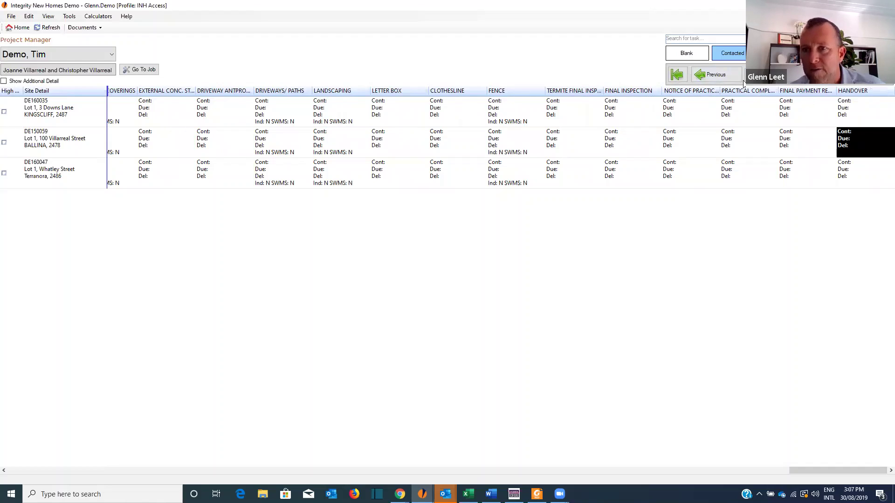
pyautogui.click(768, 74)
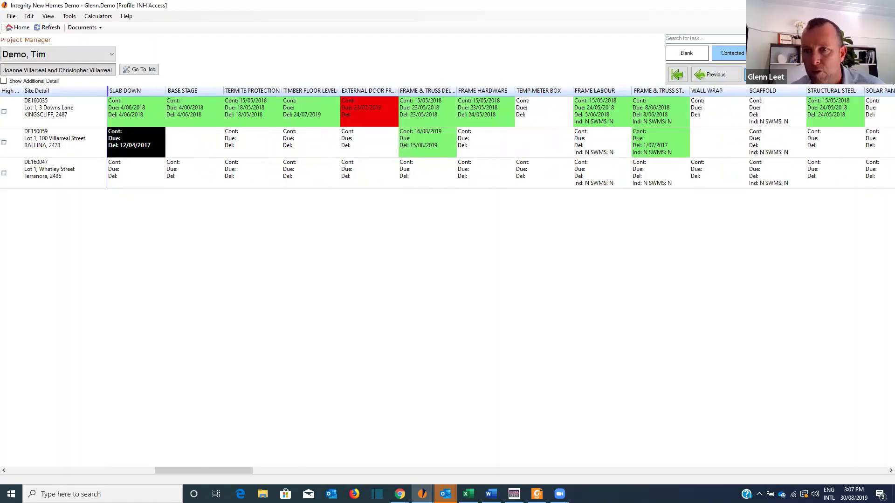
pyautogui.click(769, 75)
pyautogui.click(769, 74)
pyautogui.click(768, 74)
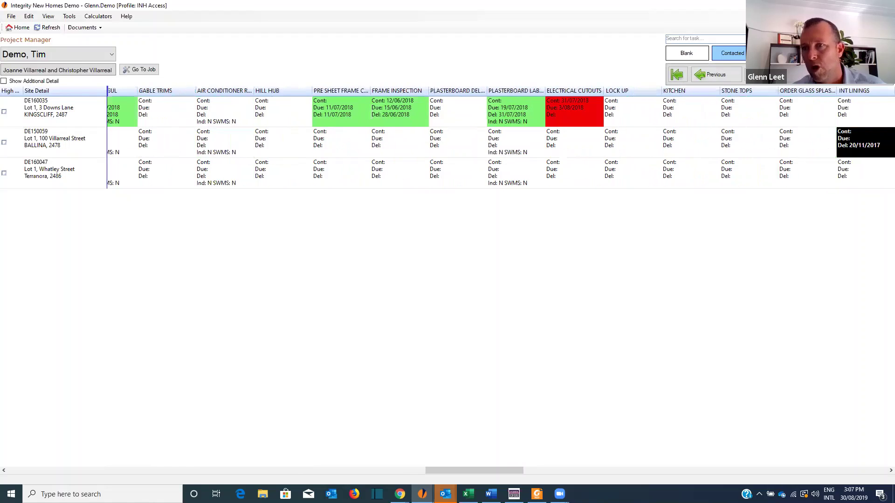
pyautogui.click(769, 74)
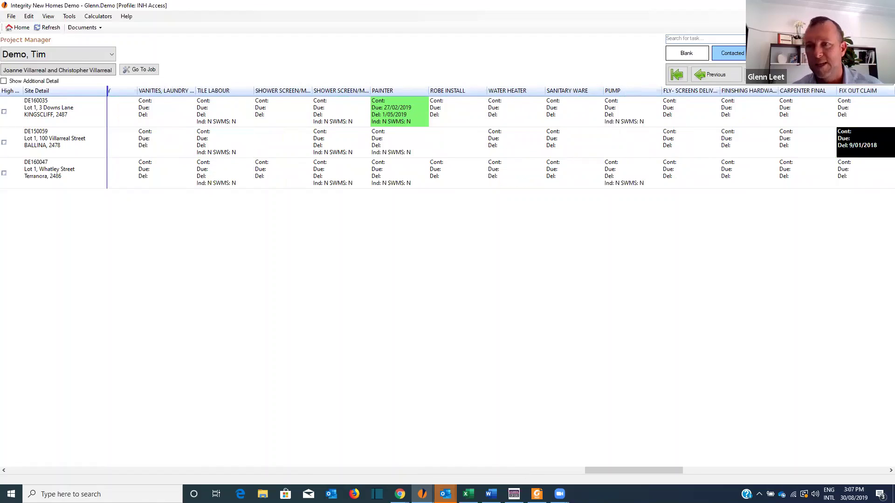
pyautogui.click(769, 74)
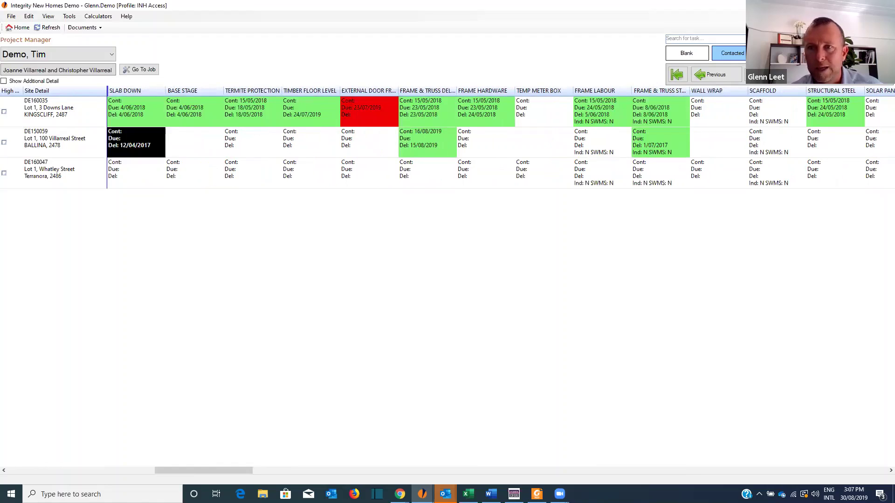
pyautogui.click(769, 74)
pyautogui.click(769, 75)
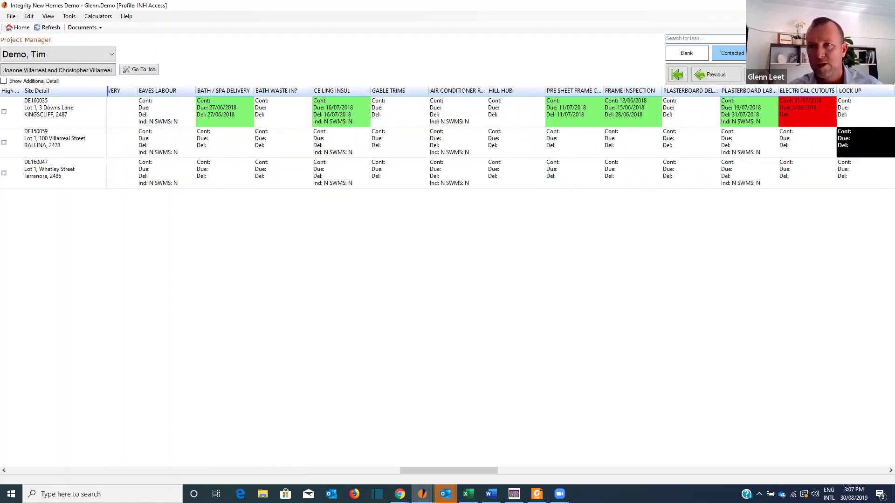
pyautogui.click(735, 77)
pyautogui.click(734, 76)
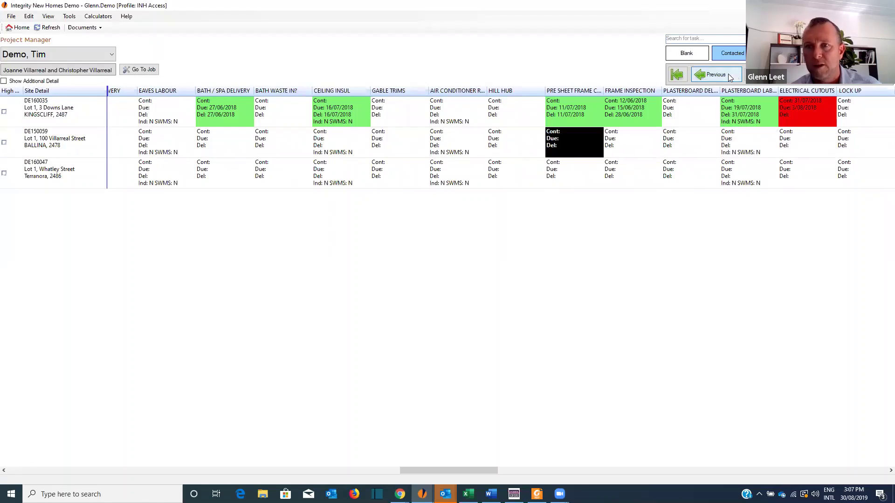
pyautogui.click(678, 75)
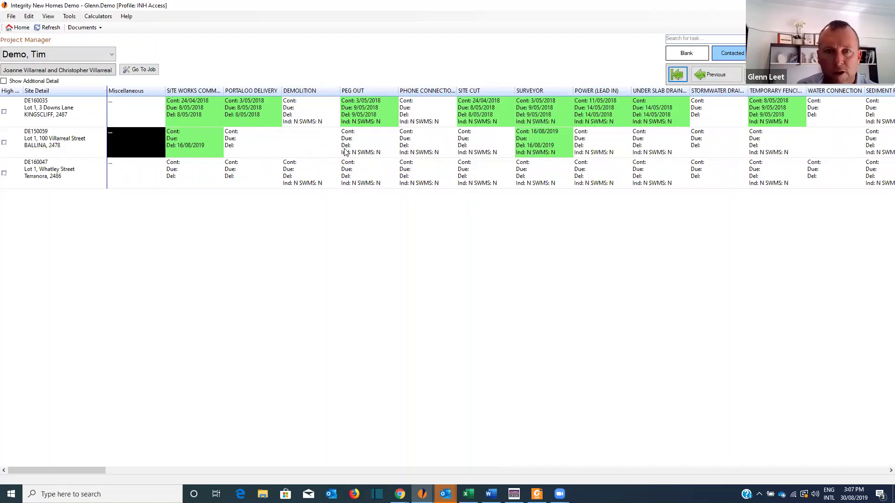
pyautogui.click(310, 149)
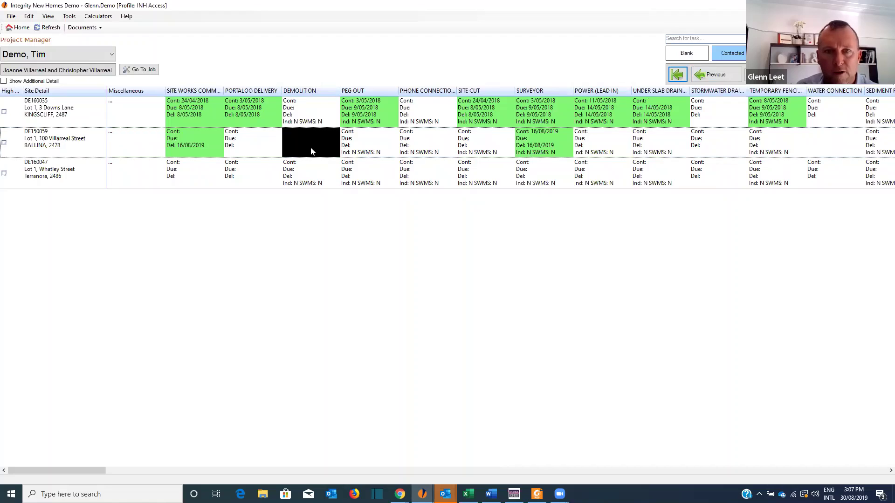
pyautogui.click(381, 146)
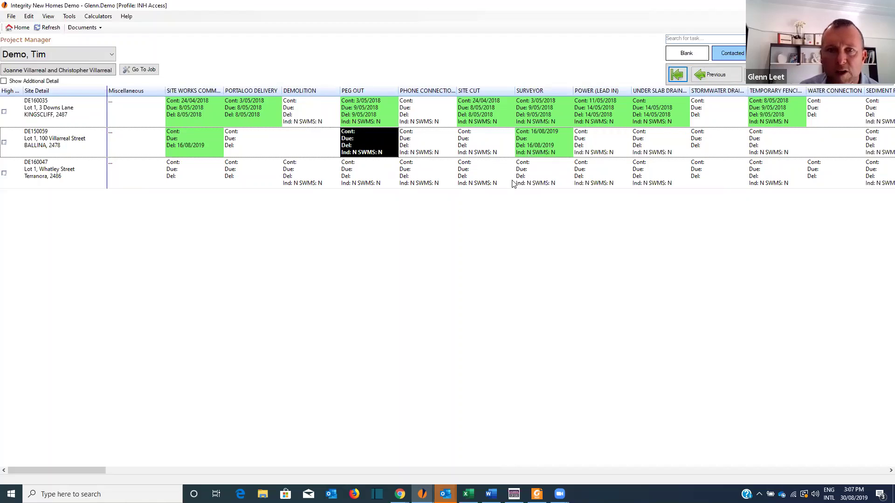
# Step: Mark Peg Out, Phone Connection and Site Cut as delivered for the Terranora site
pyautogui.click(368, 176)
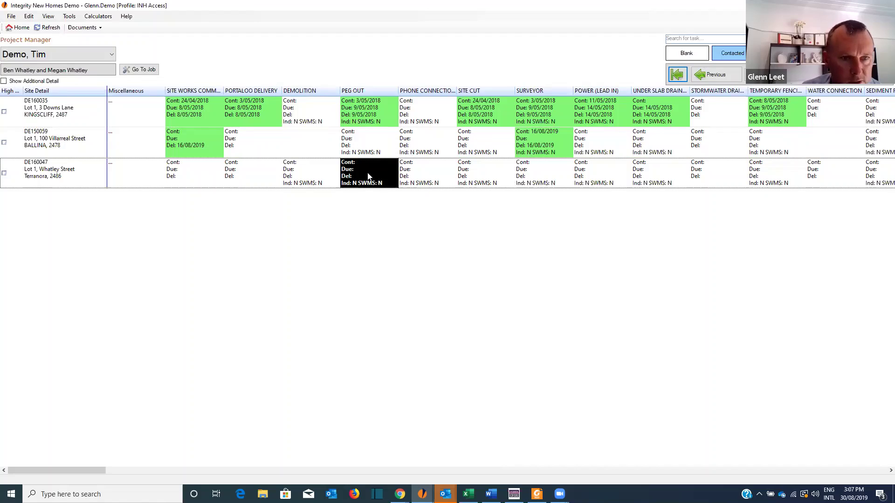
pyautogui.rightClick(368, 177)
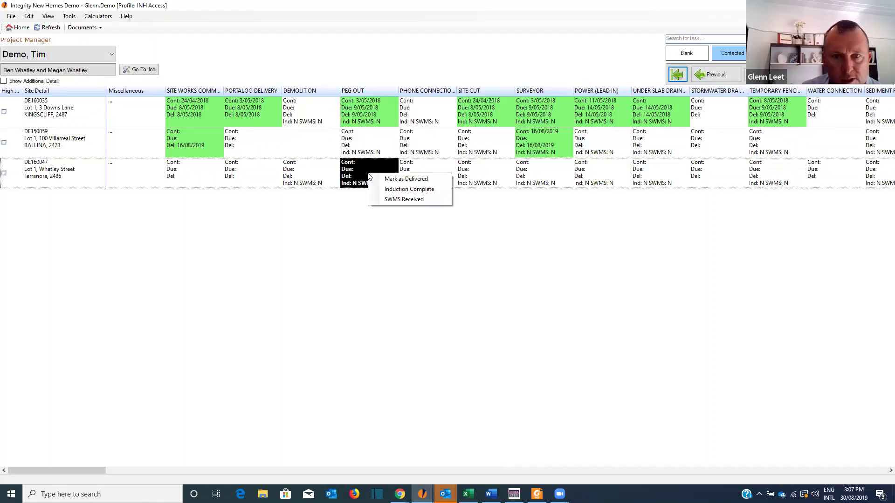
pyautogui.click(400, 184)
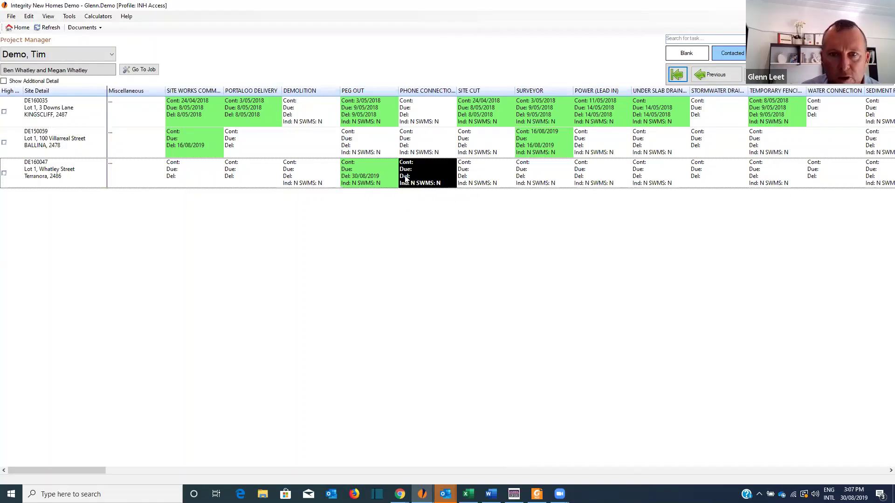
pyautogui.rightClick(403, 175)
pyautogui.click(477, 181)
pyautogui.rightClick(477, 180)
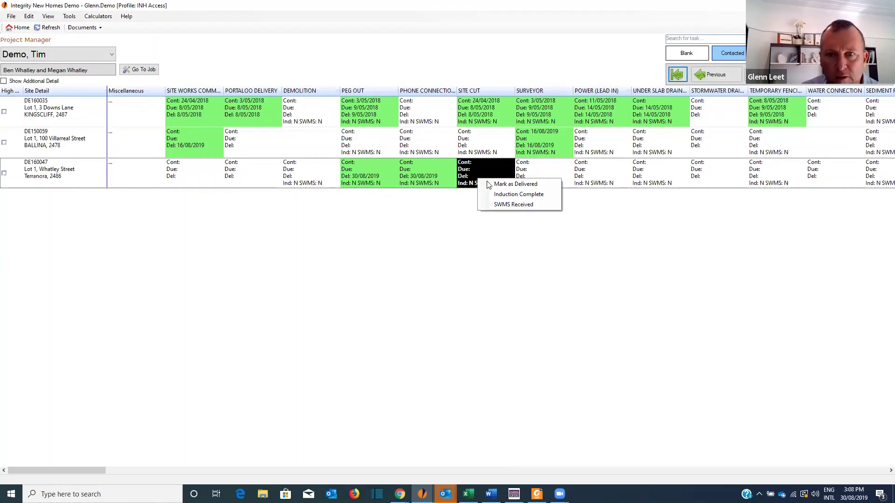
pyautogui.click(494, 183)
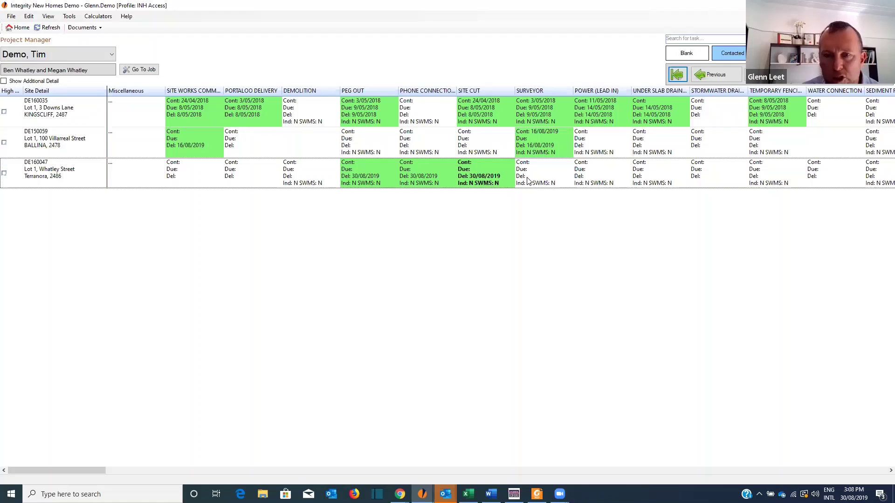
# Step: Set the due date of the Terranora site's Surveyor task to 6 September 2019
pyautogui.doubleClick(528, 180)
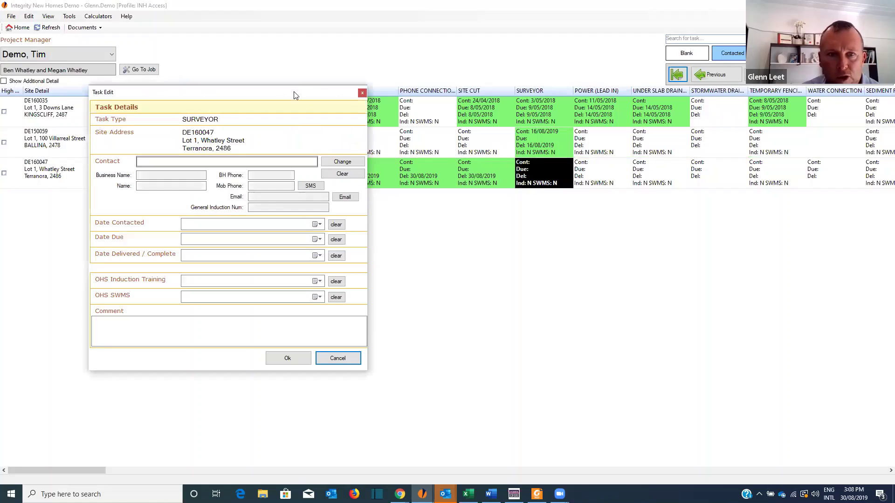
pyautogui.moveTo(294, 95); pyautogui.dragTo(479, 87)
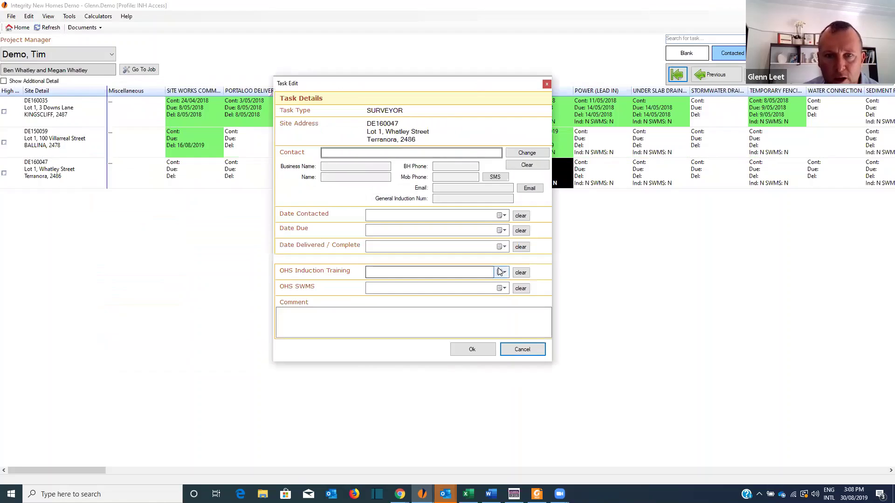
pyautogui.click(502, 230)
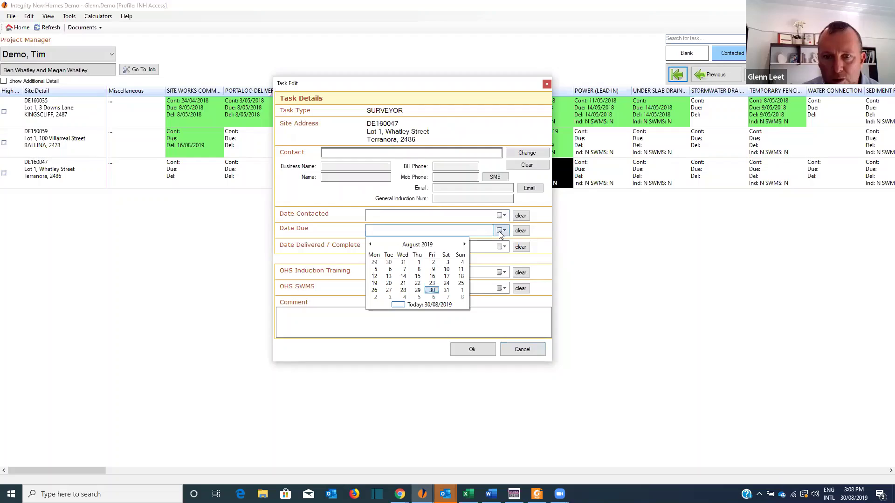
pyautogui.click(433, 297)
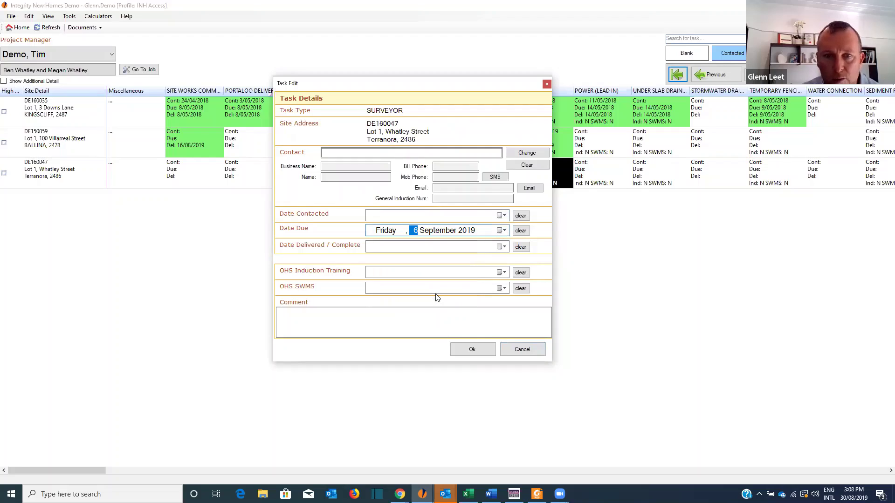
pyautogui.click(472, 350)
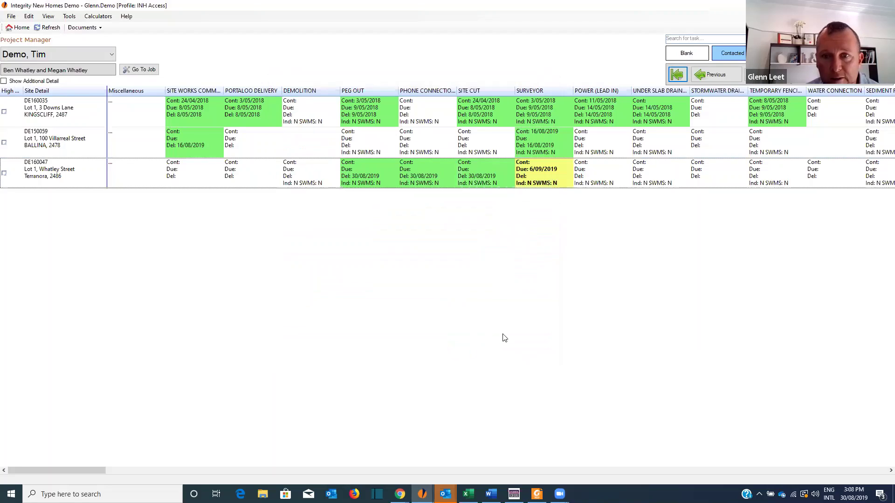
# Step: Reopen the Terranora site's Surveyor task, check its due date on the calendar and close the task
pyautogui.doubleClick(539, 175)
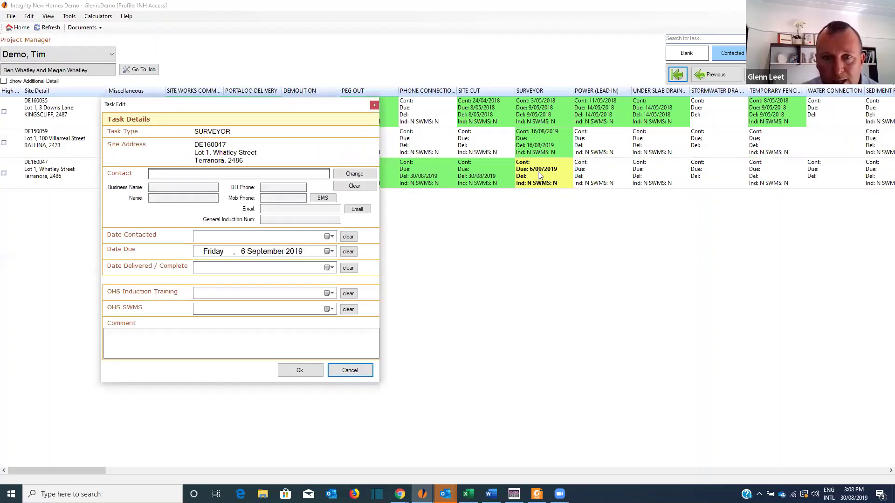
pyautogui.click(328, 252)
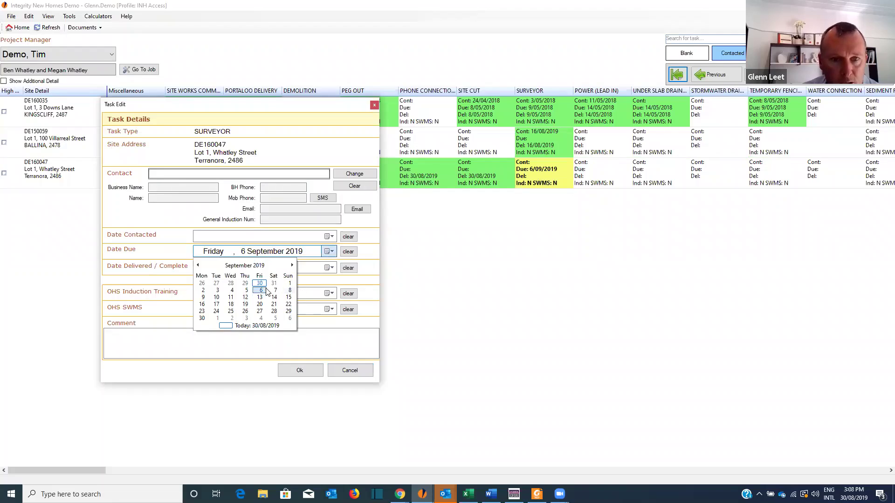
pyautogui.click(303, 365)
pyautogui.click(303, 367)
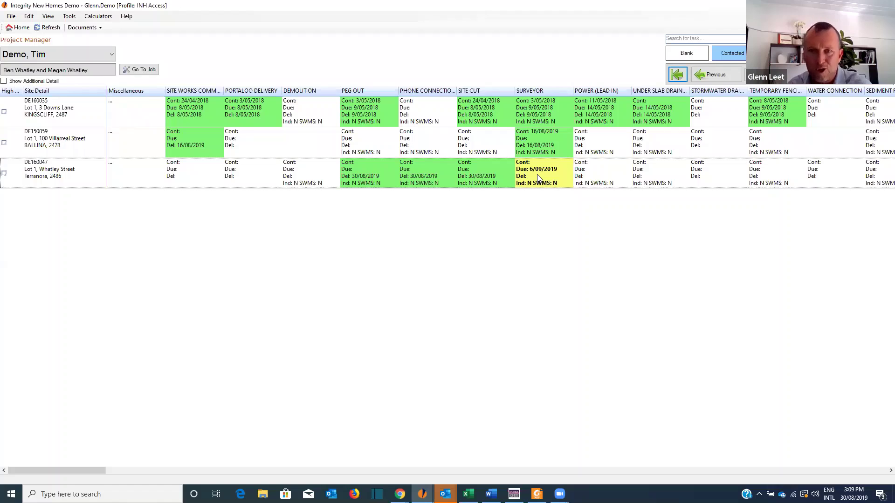
# Step: View the task details of the Kingscliff site's Peg Out and Site Cut entries, closing each without changes
pyautogui.click(378, 110)
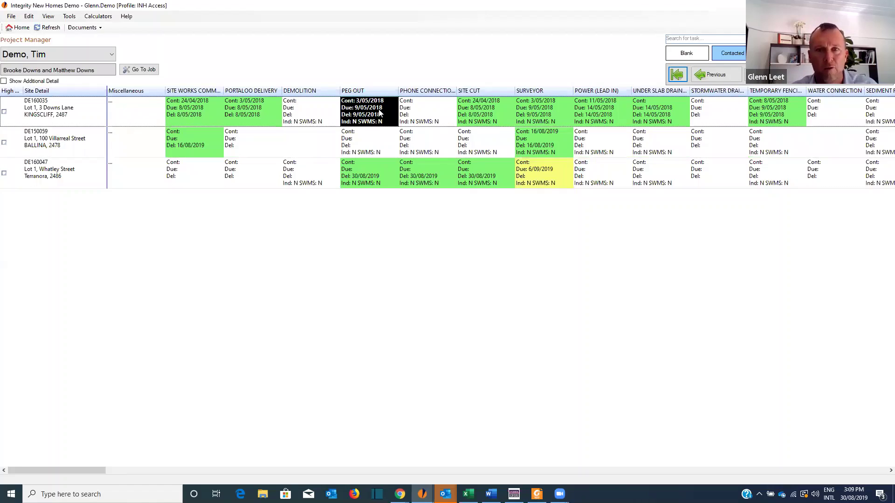
pyautogui.doubleClick(379, 112)
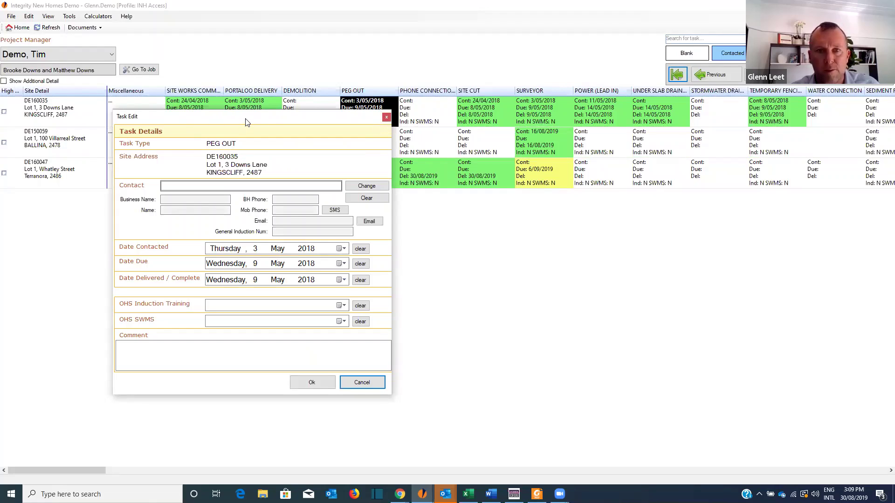
pyautogui.moveTo(247, 122); pyautogui.dragTo(375, 121)
pyautogui.click(512, 120)
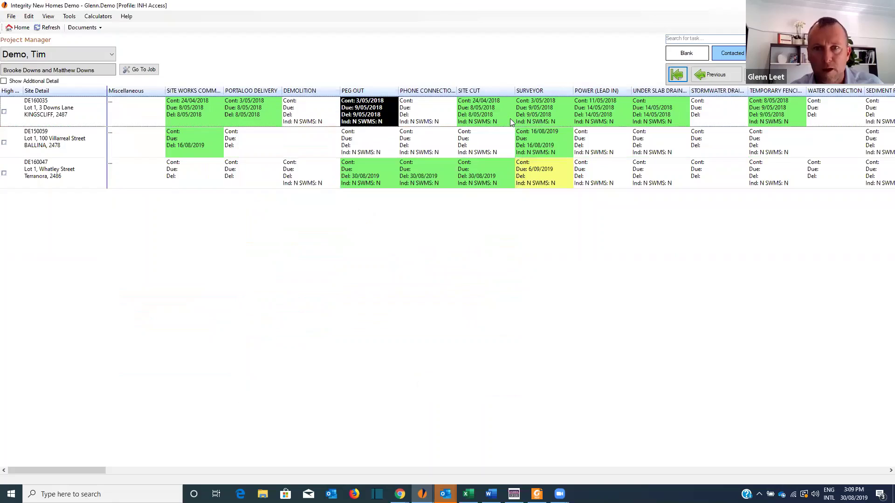
pyautogui.doubleClick(464, 108)
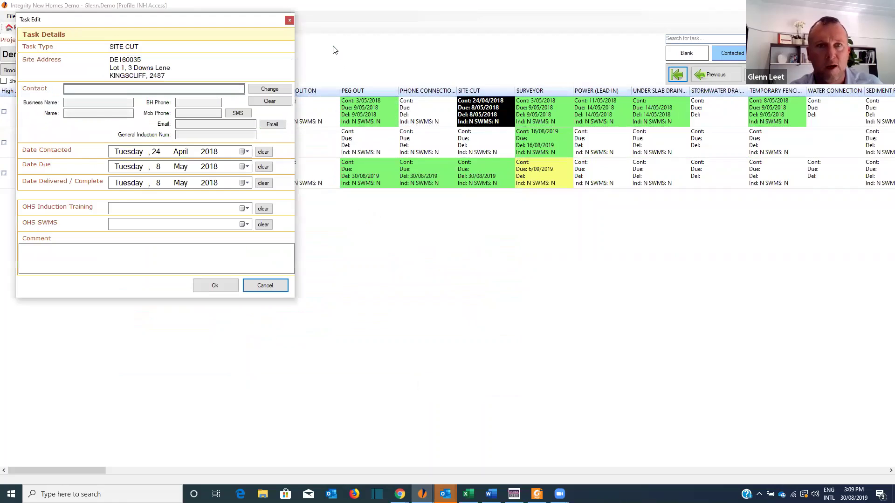
pyautogui.click(289, 21)
# Step: Open the Kingscliff site's Portaloo Delivery task and set its due date to 5 September 2019
pyautogui.click(247, 111)
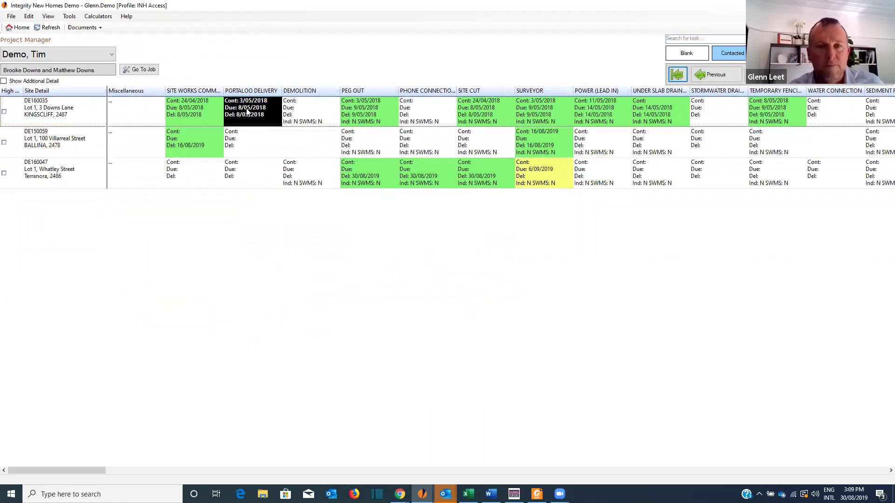
pyautogui.doubleClick(247, 111)
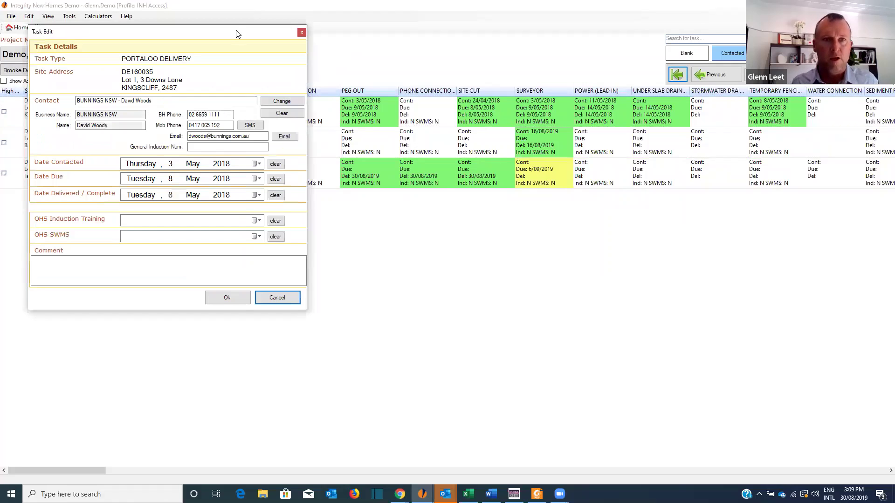
pyautogui.moveTo(237, 33); pyautogui.dragTo(367, 48)
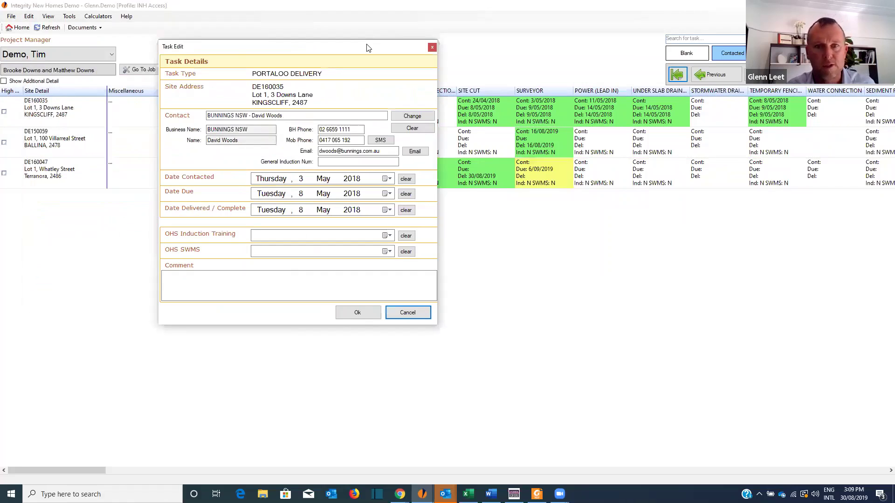
pyautogui.click(384, 196)
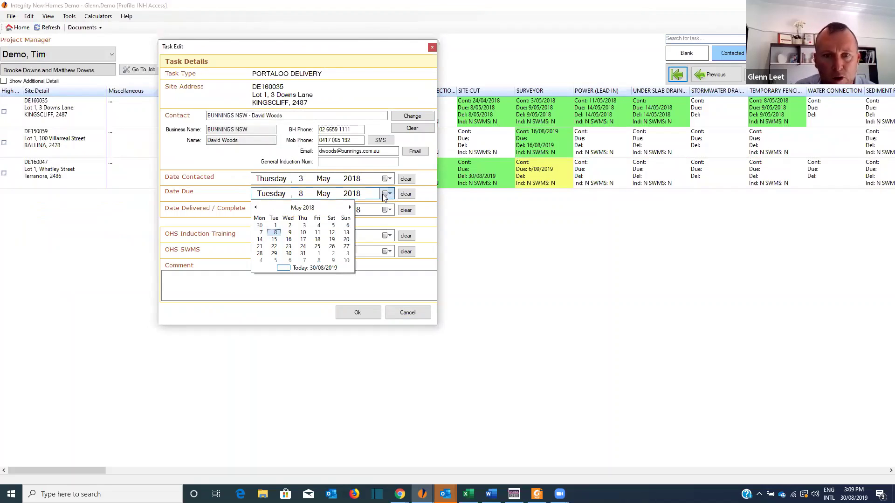
pyautogui.click(350, 209)
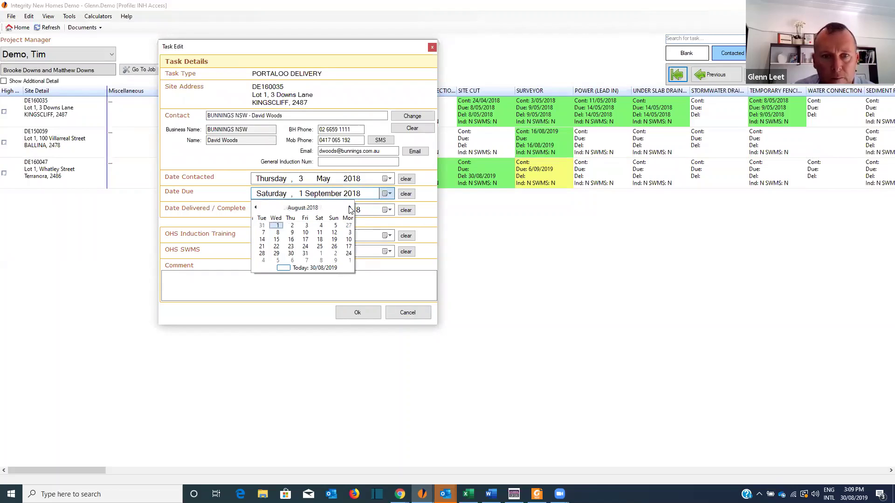
pyautogui.click(350, 209)
pyautogui.click(350, 209)
pyautogui.click(350, 209)
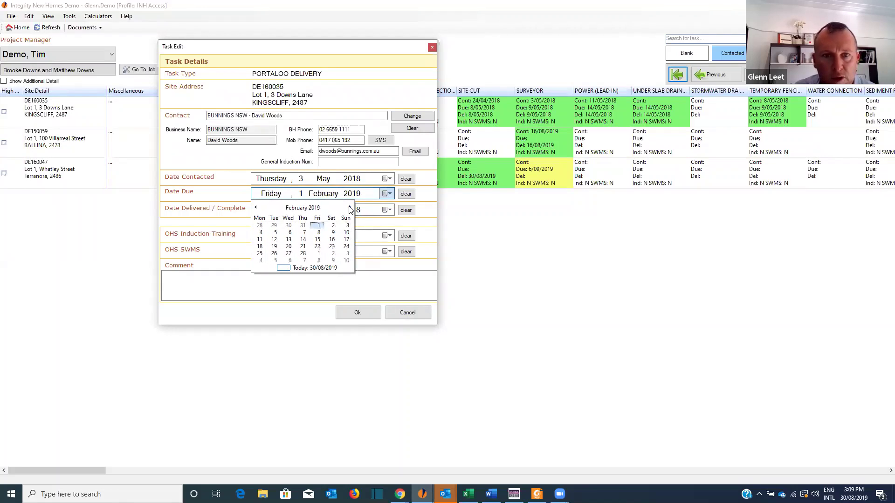
pyautogui.click(350, 209)
pyautogui.click(350, 209)
pyautogui.click(350, 209)
pyautogui.click(350, 209)
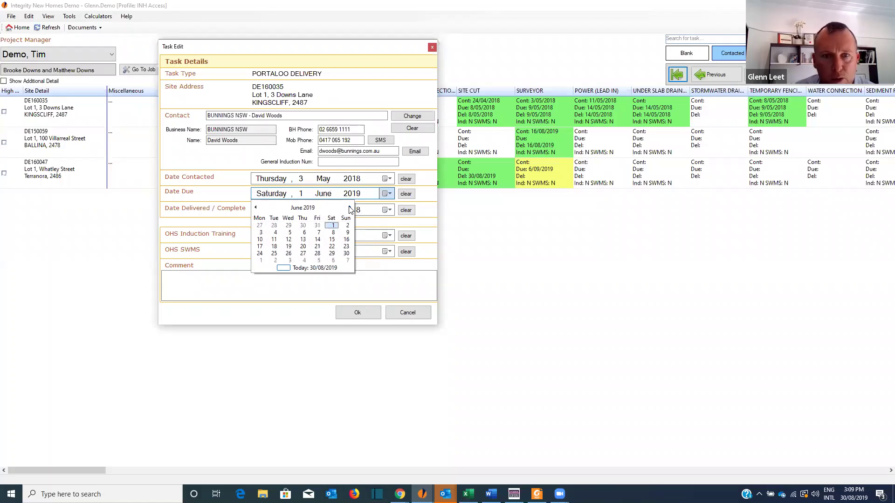
pyautogui.click(350, 209)
pyautogui.click(350, 209)
pyautogui.click(350, 209)
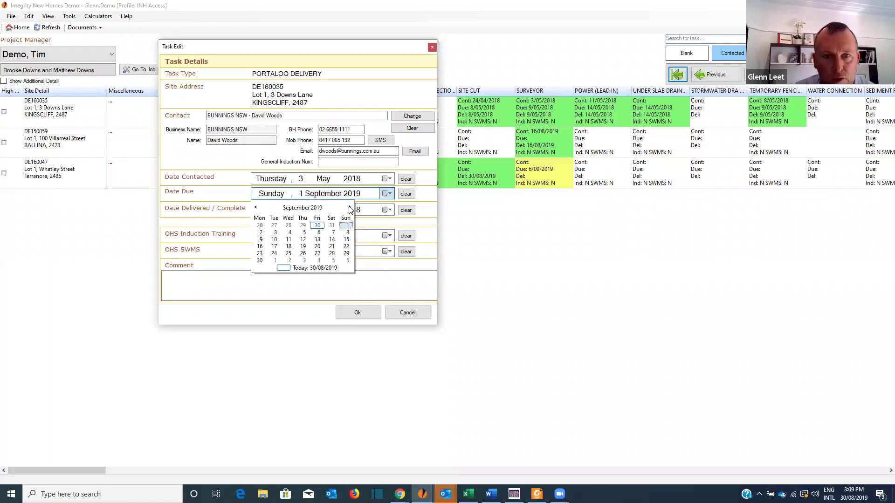
pyautogui.click(302, 232)
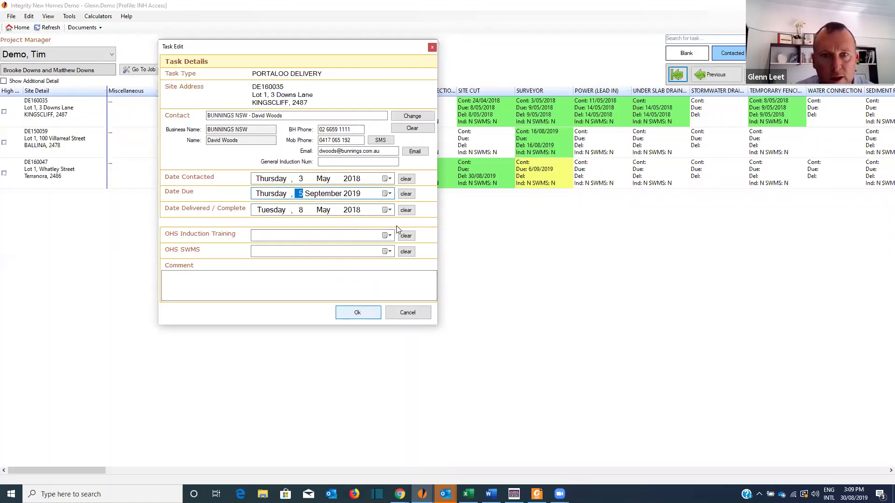
# Step: Generate the supply request email to the Portaloo Delivery contact, review it and discard the draft without saving
pyautogui.click(415, 152)
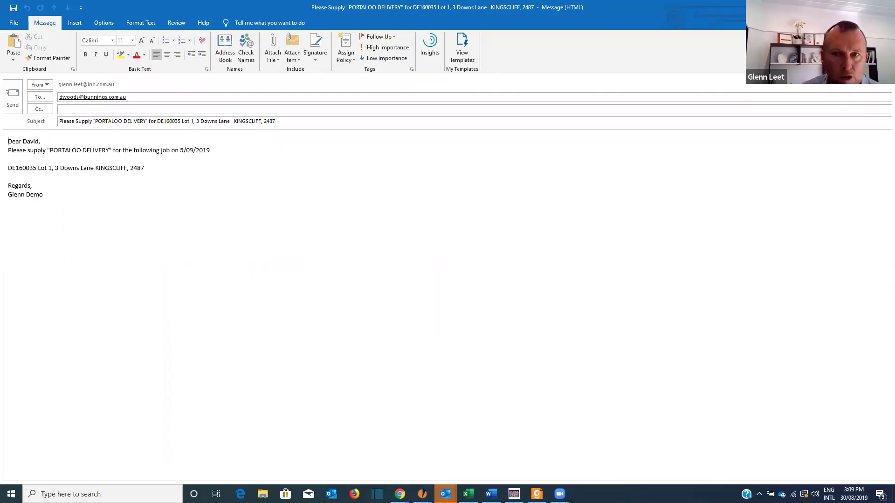
pyautogui.click(882, 7)
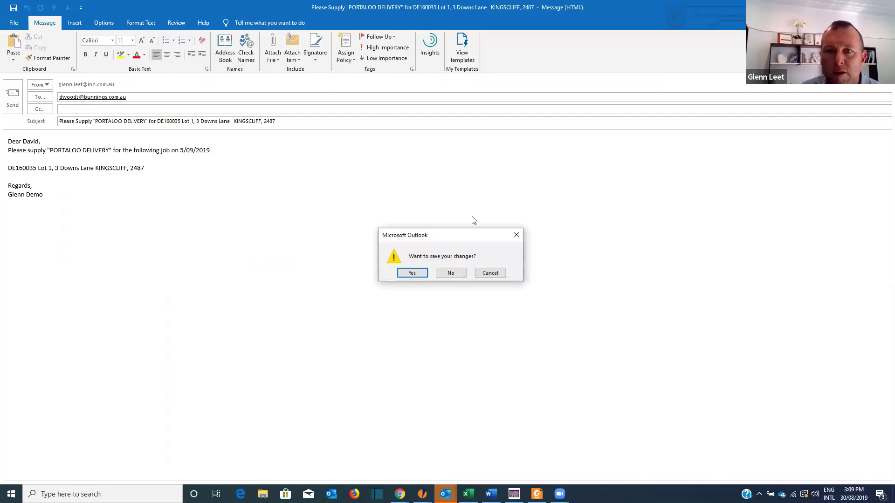
pyautogui.click(450, 273)
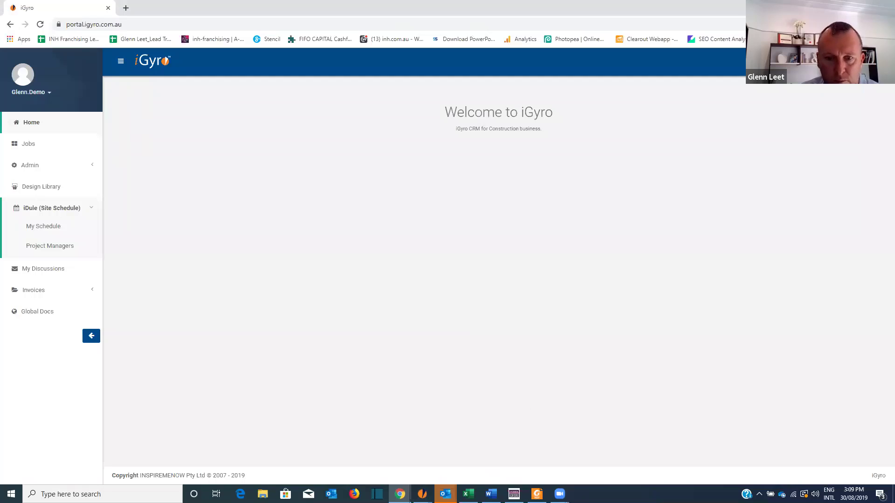
# Step: Switch back to the Integrity New Homes Demo window and save the Portaloo Delivery task's changes
pyautogui.click(421, 494)
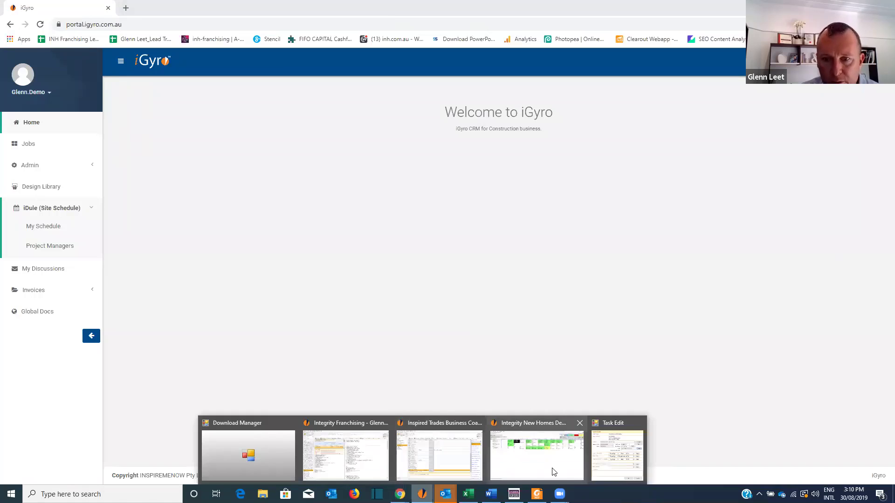
pyautogui.moveTo(554, 471)
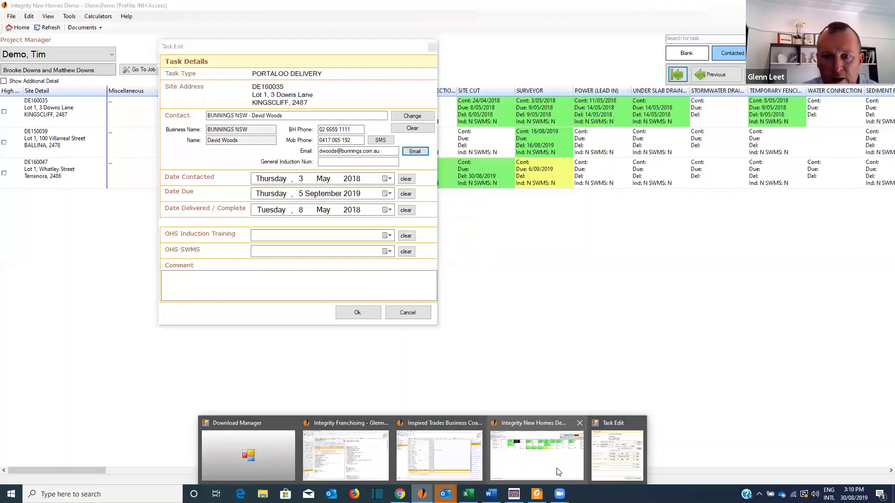
pyautogui.click(558, 472)
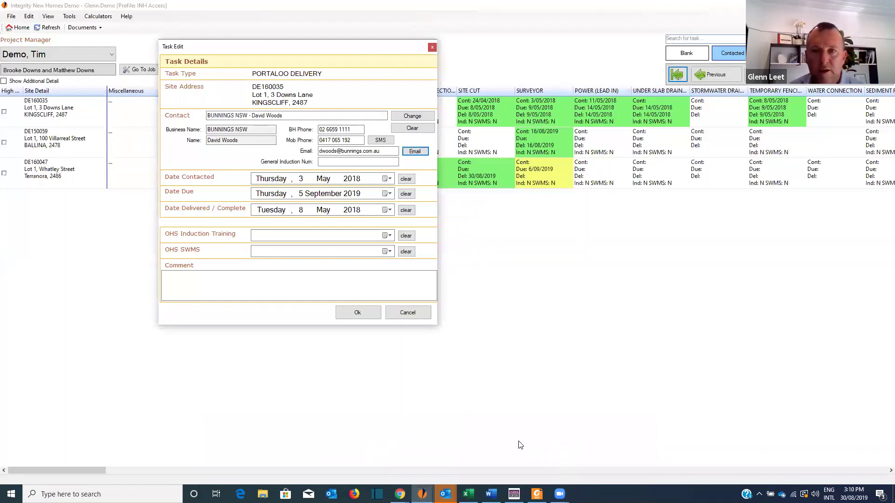
pyautogui.click(361, 314)
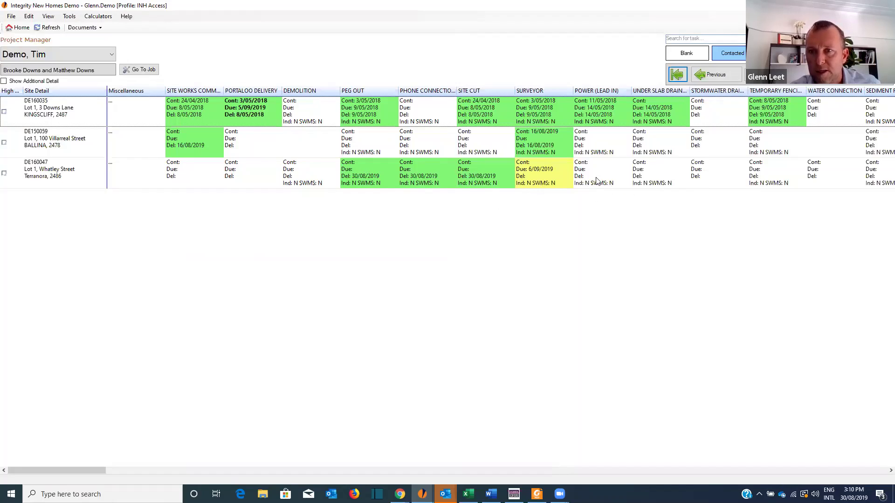
# Step: Move along the Terranora site's stages from Power (Lead In) to Gravel and mark Gravel as delivered
pyautogui.click(620, 181)
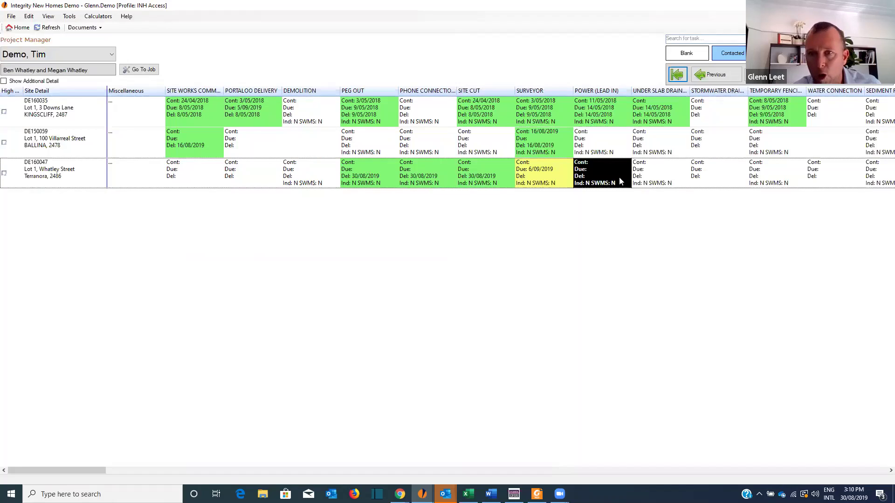
pyautogui.press('Right')
pyautogui.press('Right')
pyautogui.press('Right')
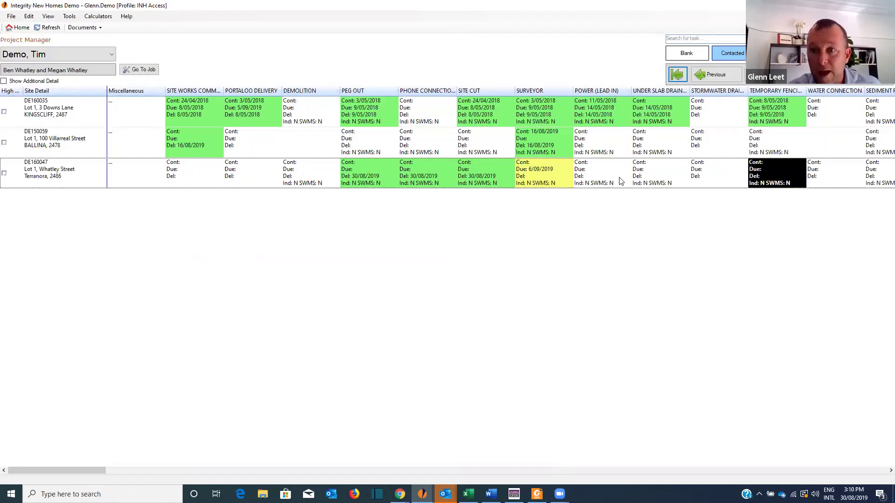
pyautogui.press('Right')
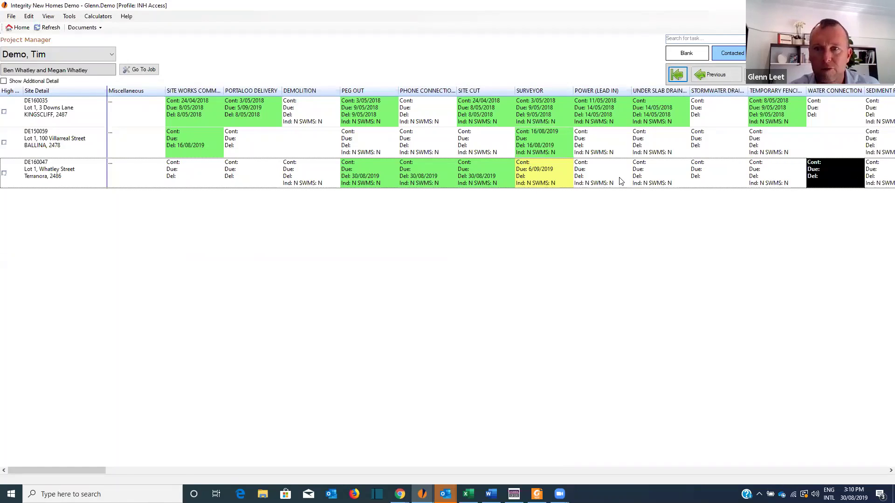
pyautogui.press('Right')
pyautogui.press('Right')
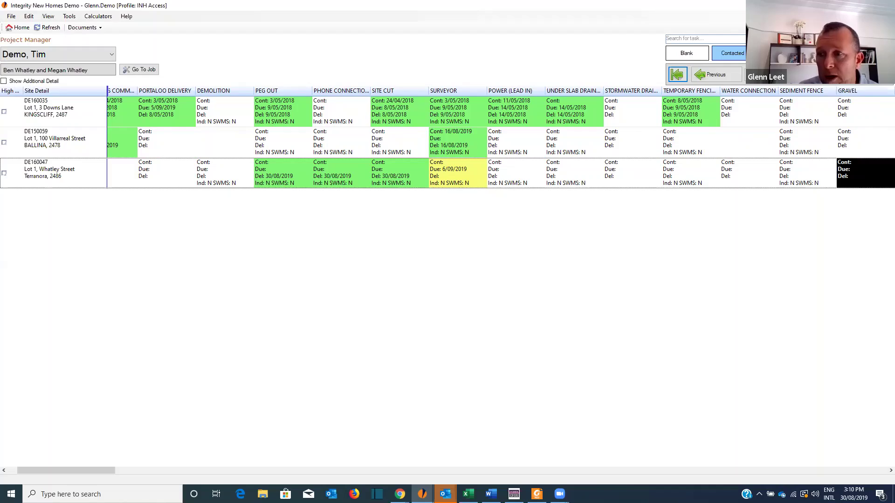
# Step: Select the Terranora site's Temporary Fencing entry and go to that site's job
pyautogui.click(702, 172)
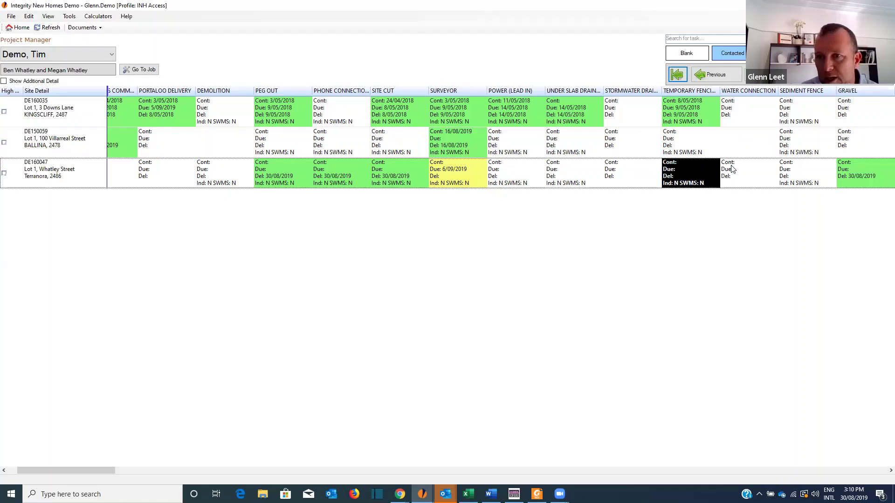
pyautogui.click(730, 169)
pyautogui.click(701, 179)
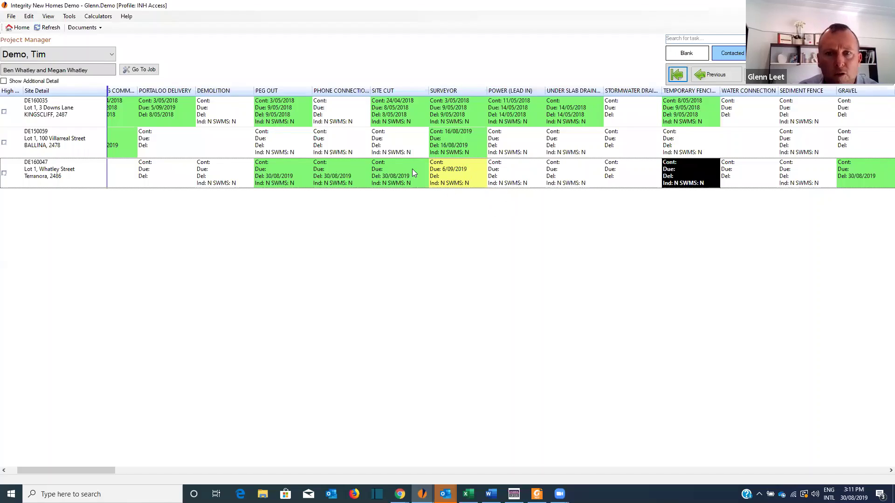
pyautogui.click(137, 70)
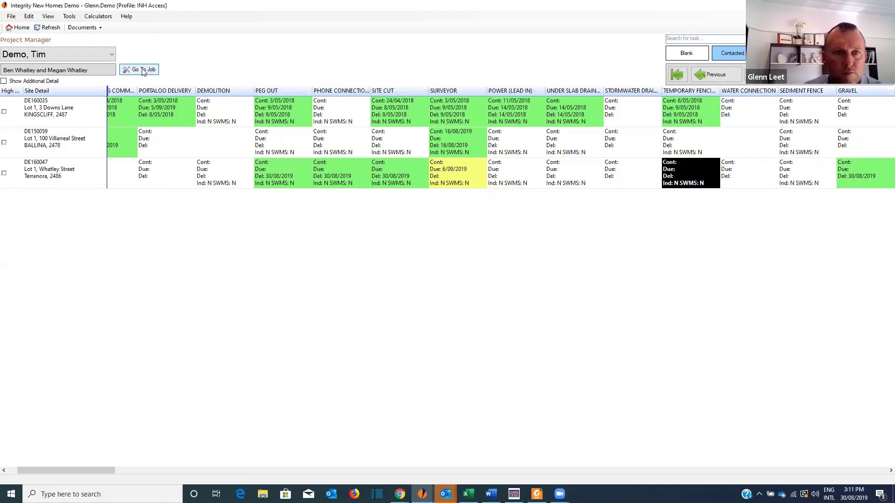
# Step: Open the Terranora site's job to view its client contacts and attachments, and return to the Site Schedule
pyautogui.click(143, 70)
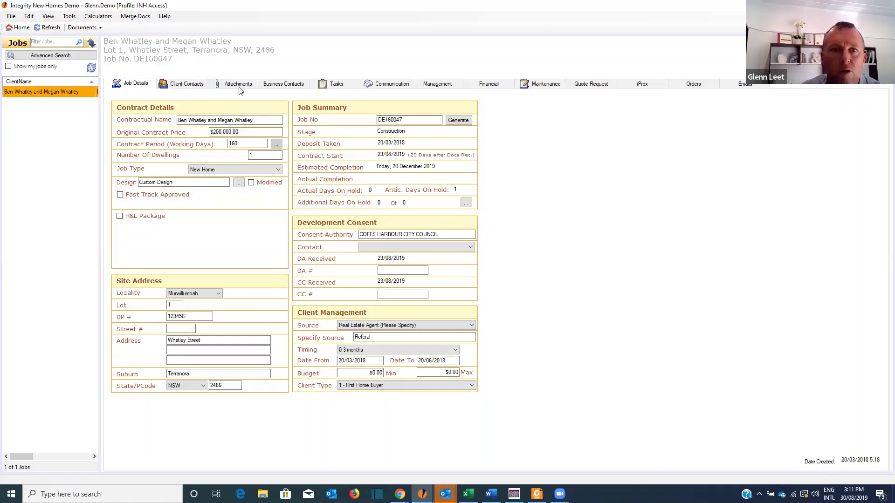
pyautogui.click(189, 87)
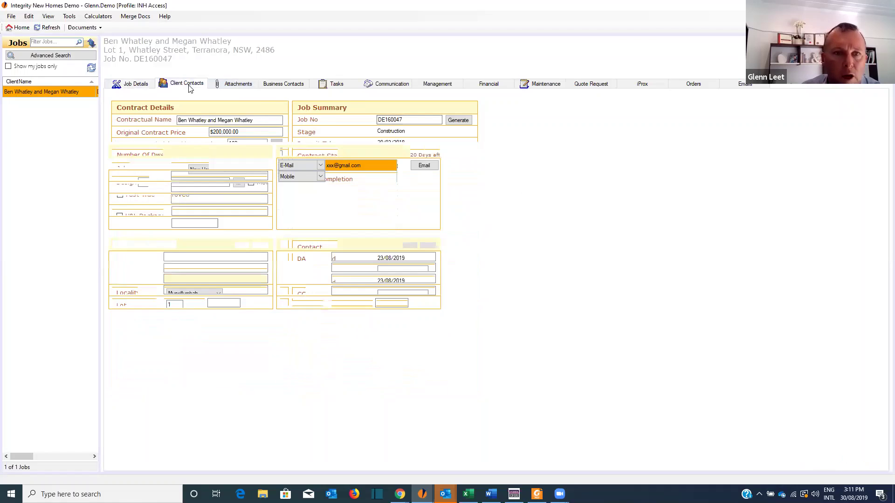
pyautogui.click(243, 88)
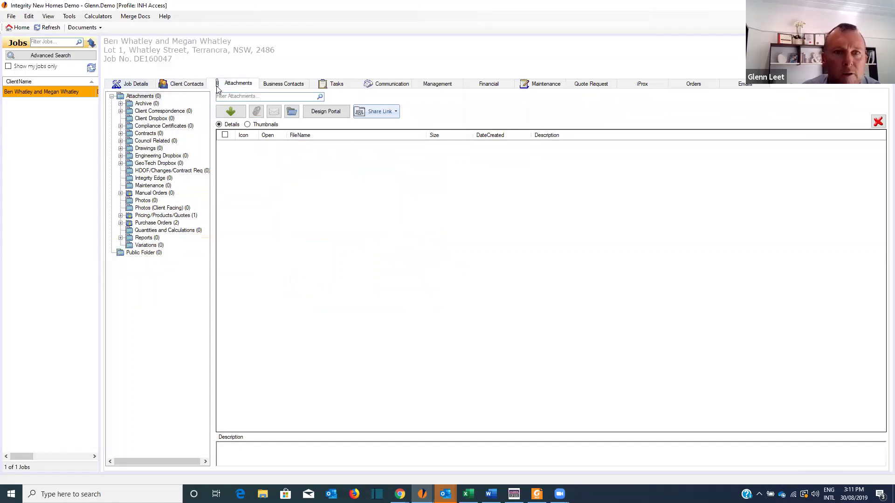
pyautogui.click(16, 31)
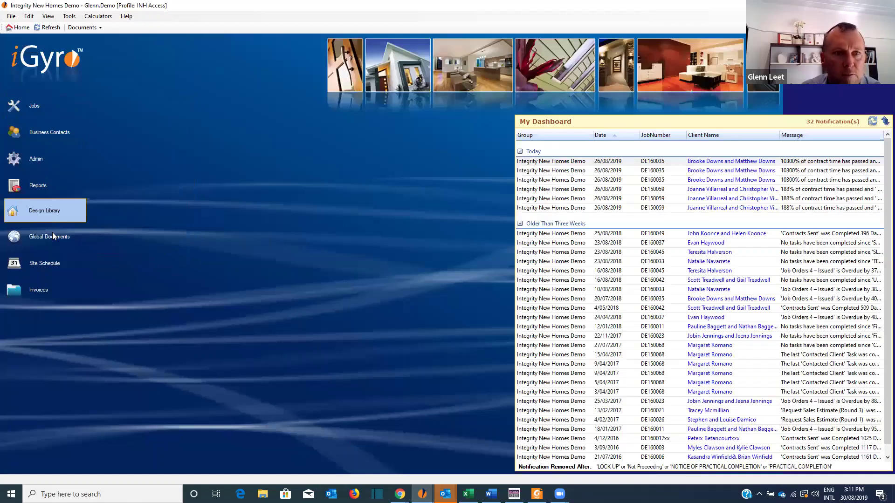
pyautogui.click(44, 254)
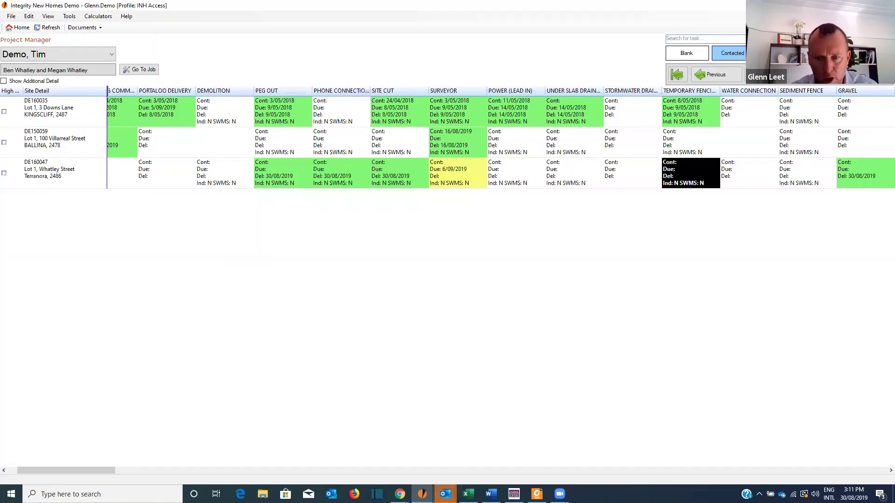
# Step: Switch to the iGyro web portal in Chrome and open the listed project manager's site schedule
pyautogui.moveTo(400, 494)
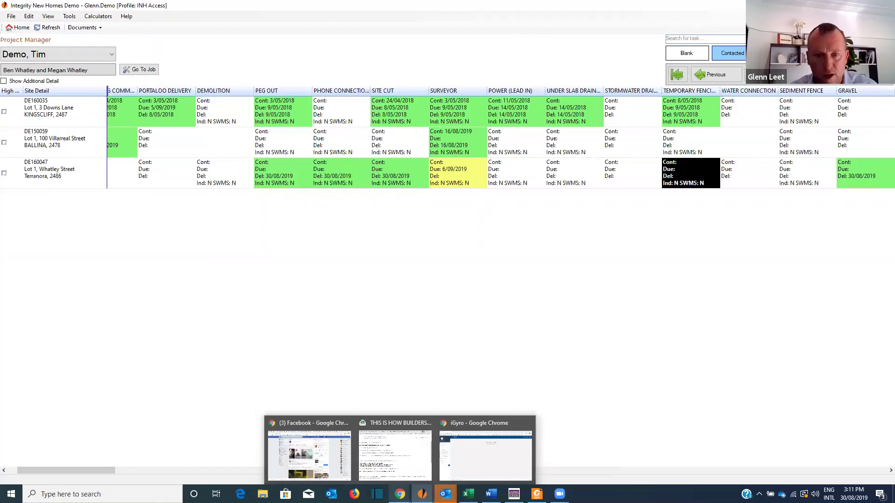
pyautogui.click(471, 473)
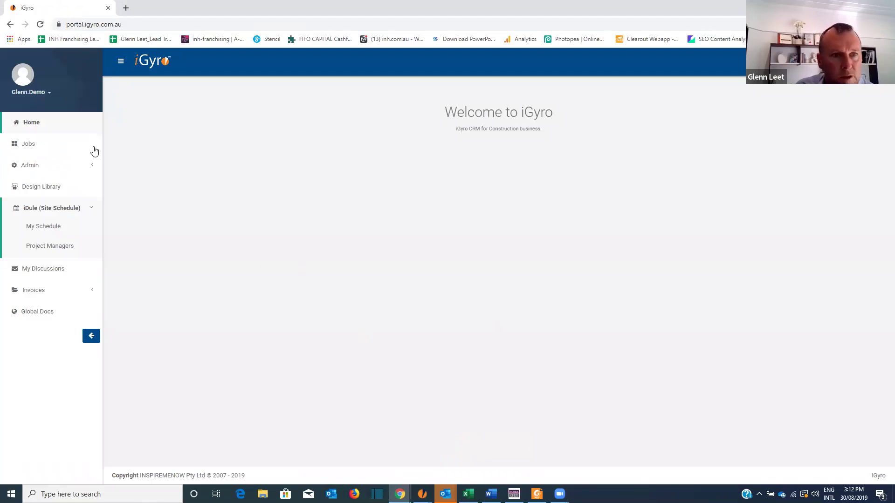
pyautogui.click(28, 125)
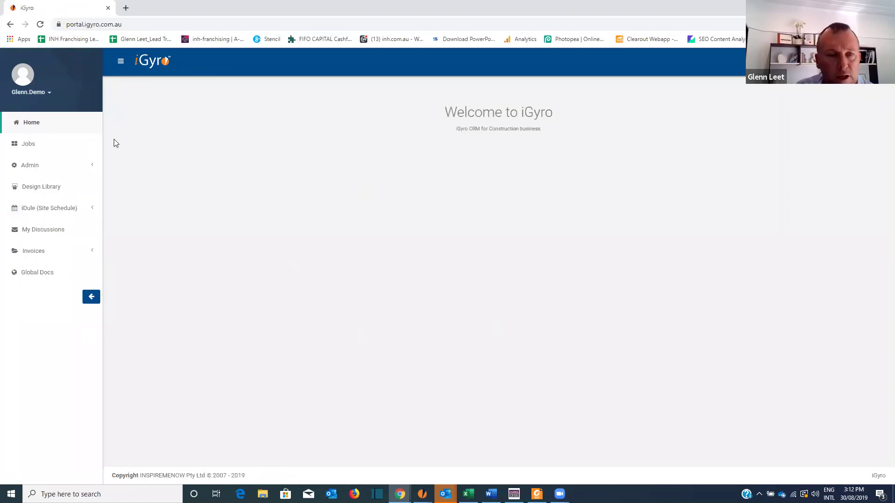
pyautogui.click(32, 213)
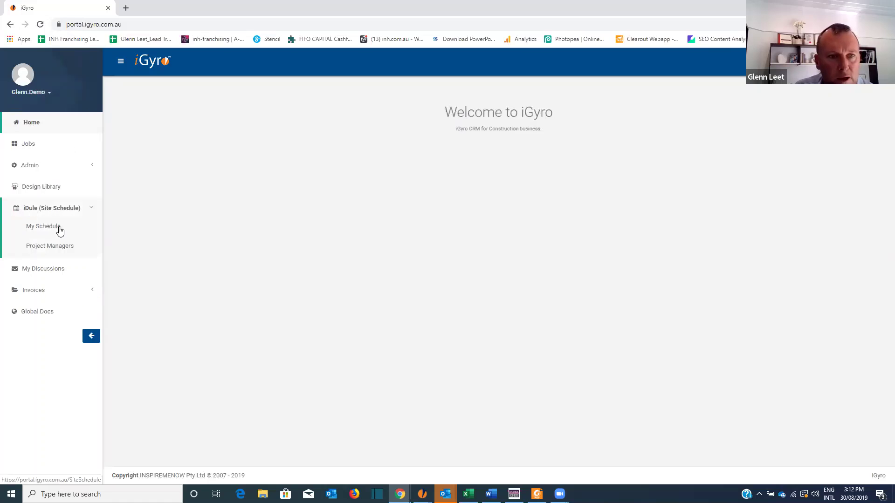
pyautogui.click(51, 231)
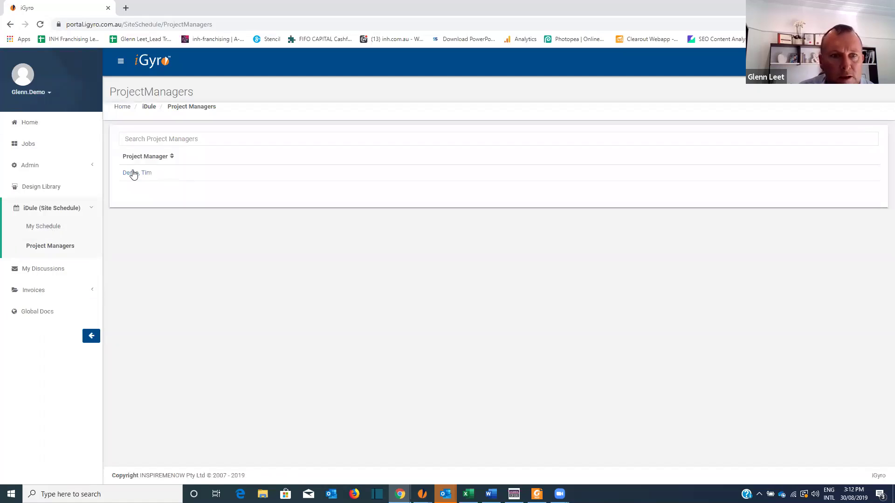
pyautogui.click(133, 173)
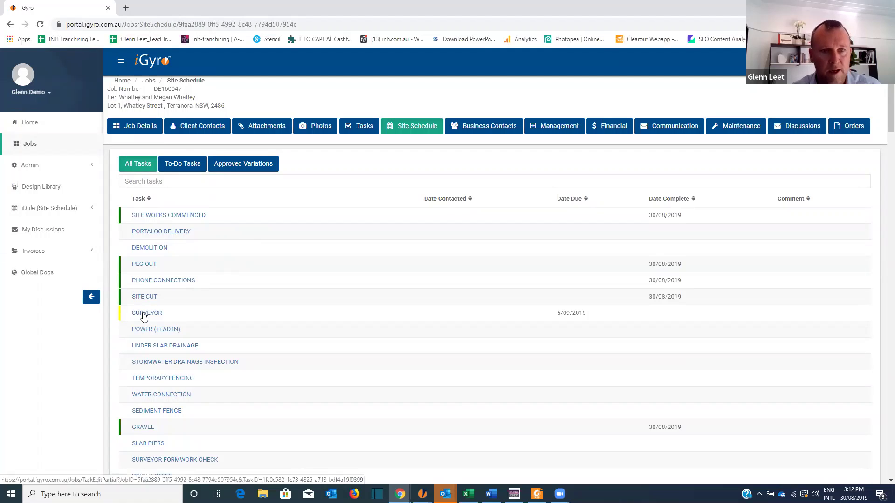
# Step: Look through the Terranora job's full site schedule and narrow it to its to-do tasks
pyautogui.scroll(-1, 143, 313)
pyautogui.scroll(1, 177, 339)
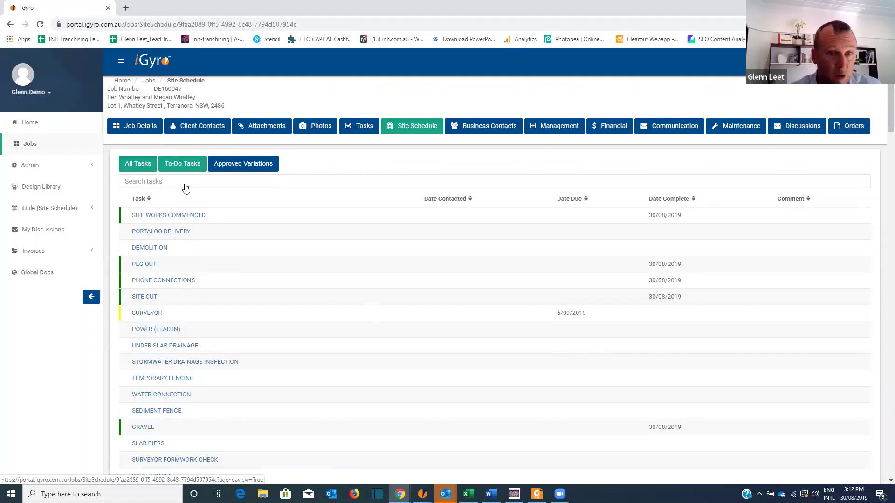
pyautogui.click(178, 170)
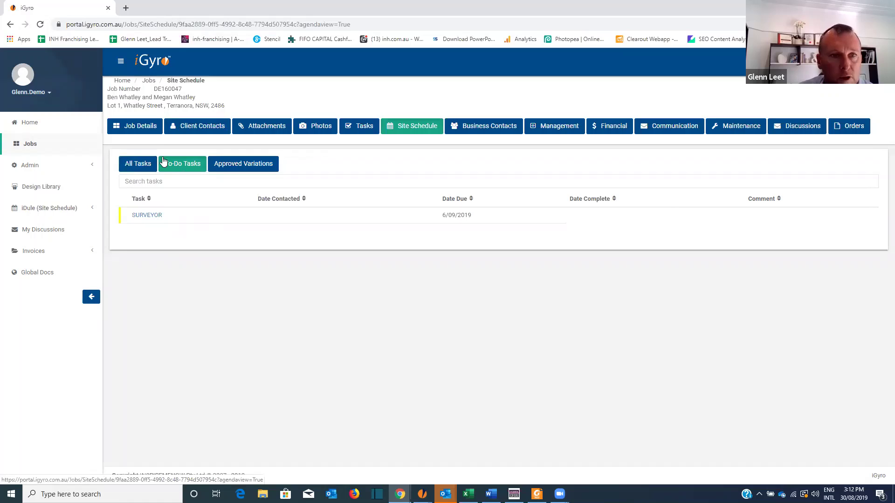
# Step: Return to the project manager's job list and display the to-do tasks for all jobs
pyautogui.click(31, 208)
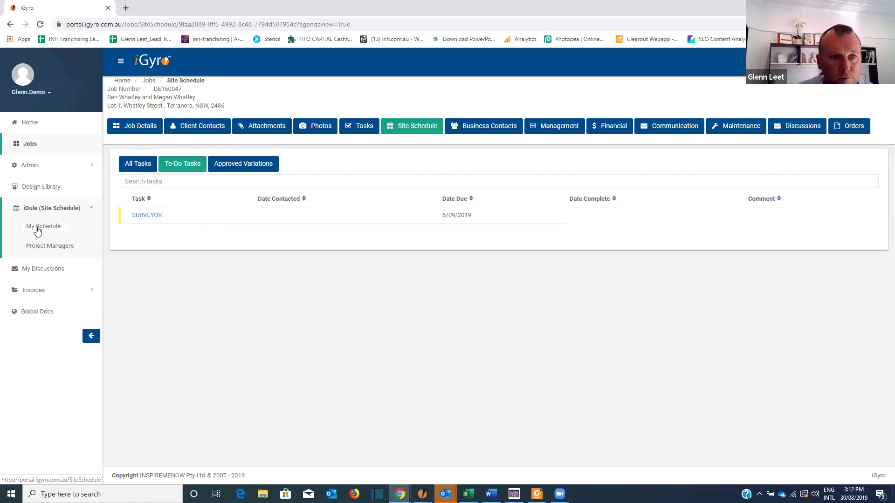
pyautogui.click(37, 230)
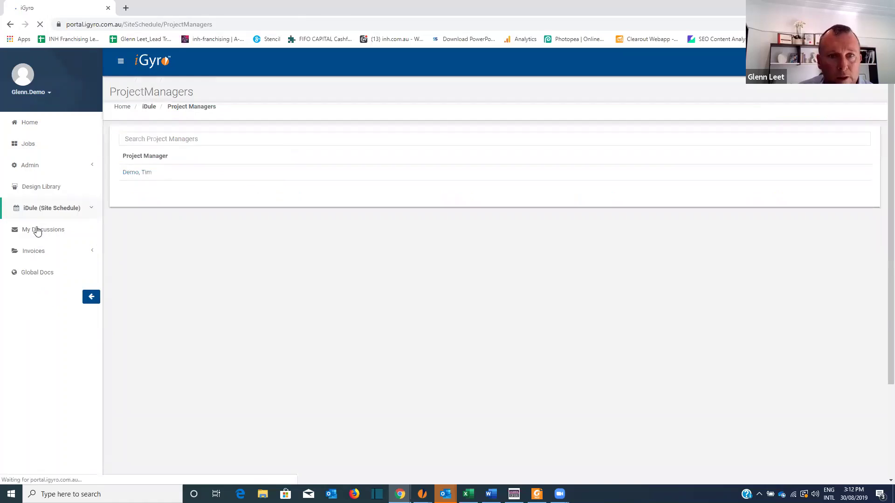
pyautogui.click(142, 175)
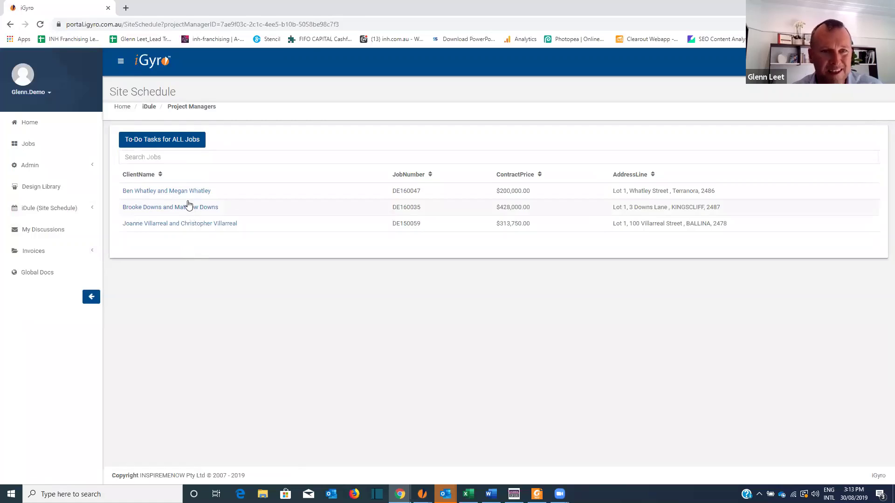
pyautogui.click(156, 144)
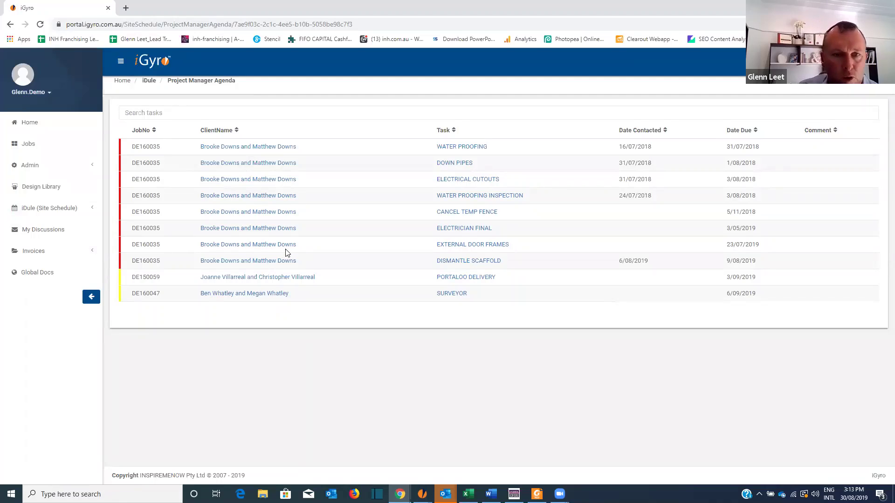
# Step: Go back through the project managers list and open the site schedule of Terranora job DE160047
pyautogui.click(36, 213)
pyautogui.click(40, 225)
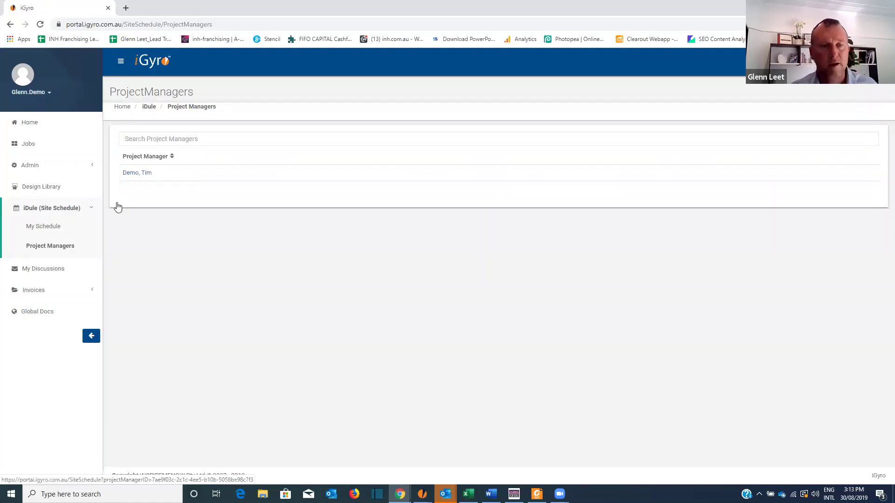
pyautogui.click(137, 177)
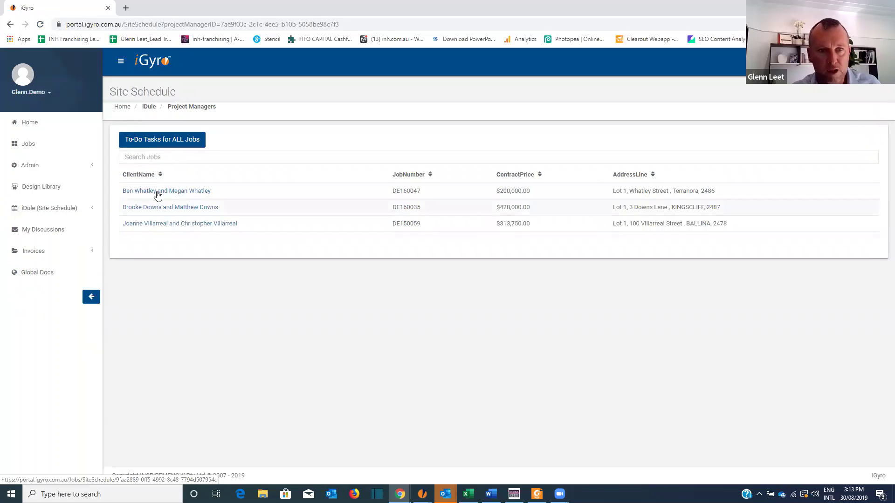
pyautogui.click(158, 196)
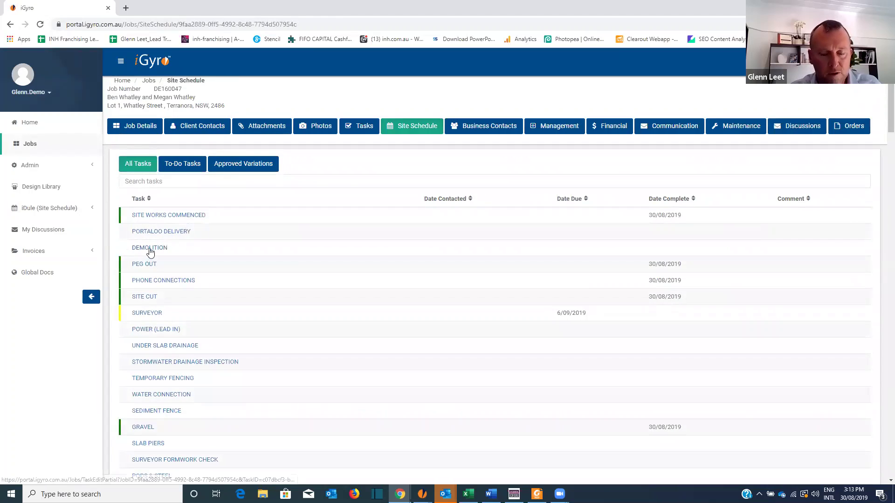
# Step: Set the Terranora job's Demolition task delivered/complete date to 5/09/2019 and save the task
pyautogui.click(150, 248)
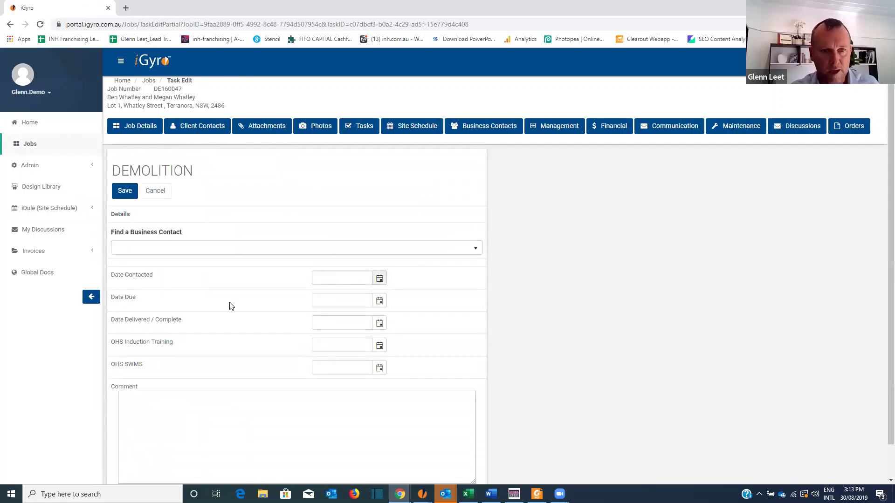
pyautogui.scroll(-1, 223, 280)
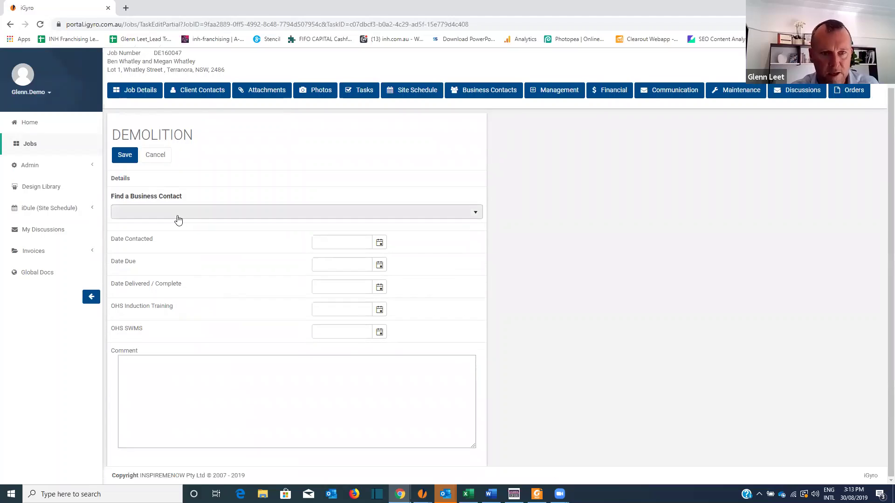
pyautogui.click(377, 289)
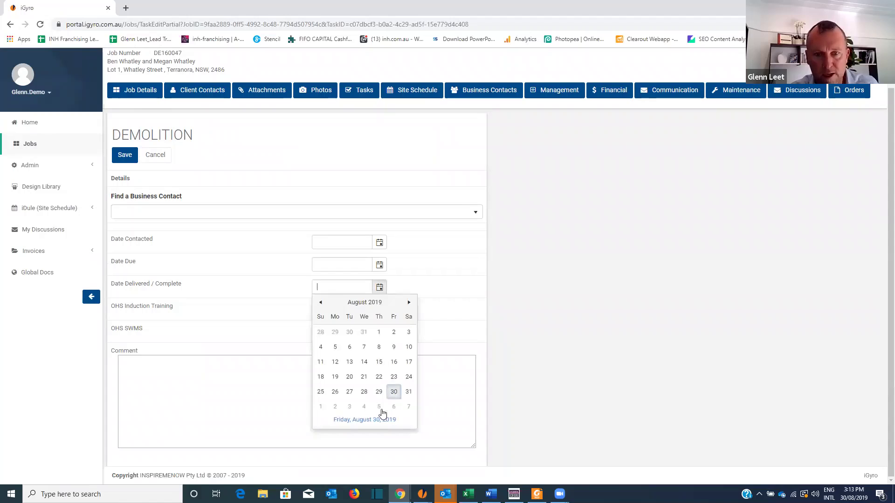
pyautogui.click(379, 409)
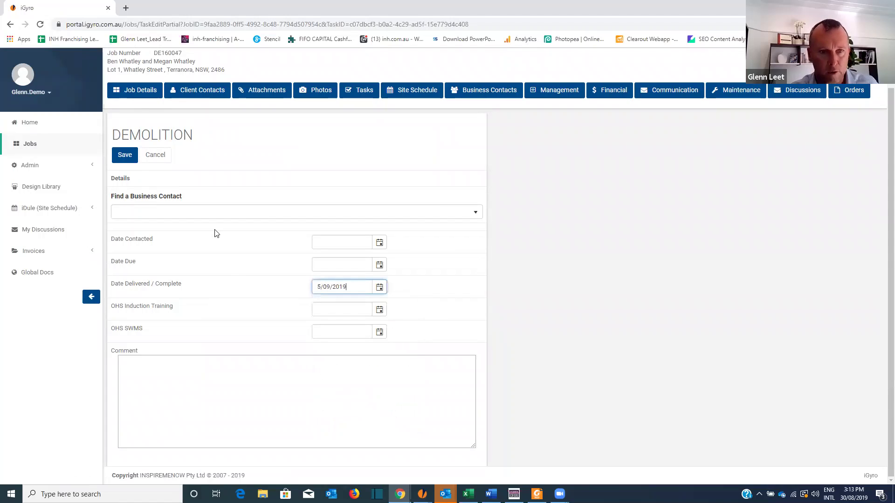
pyautogui.click(119, 158)
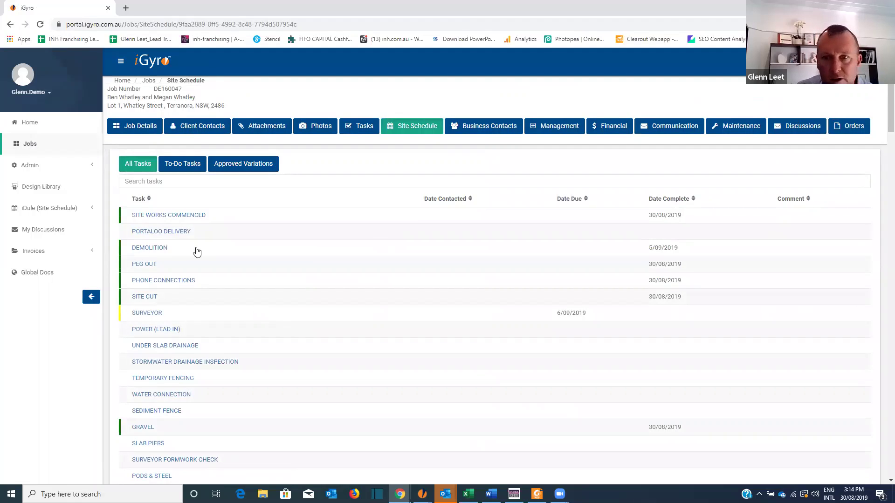
# Step: Set the Terranora job's Portaloo Delivery task delivered/complete date to 2/10/2019 and save the task
pyautogui.click(175, 233)
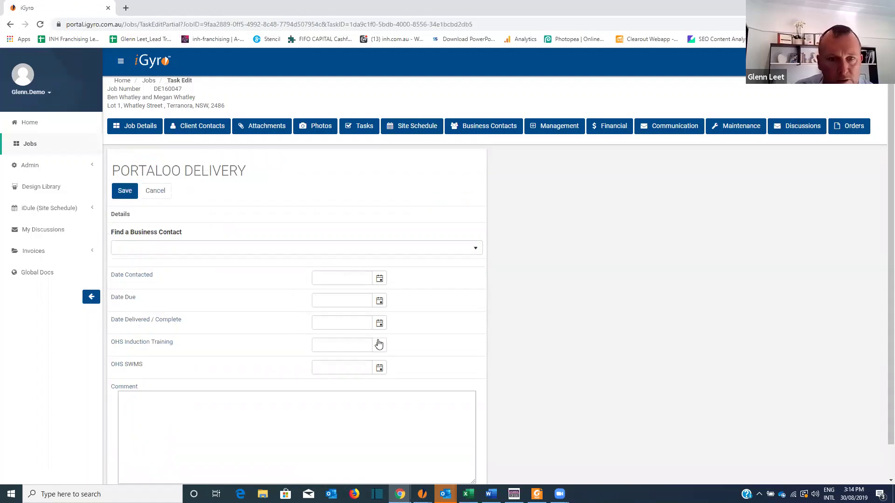
pyautogui.scroll(-1, 287, 329)
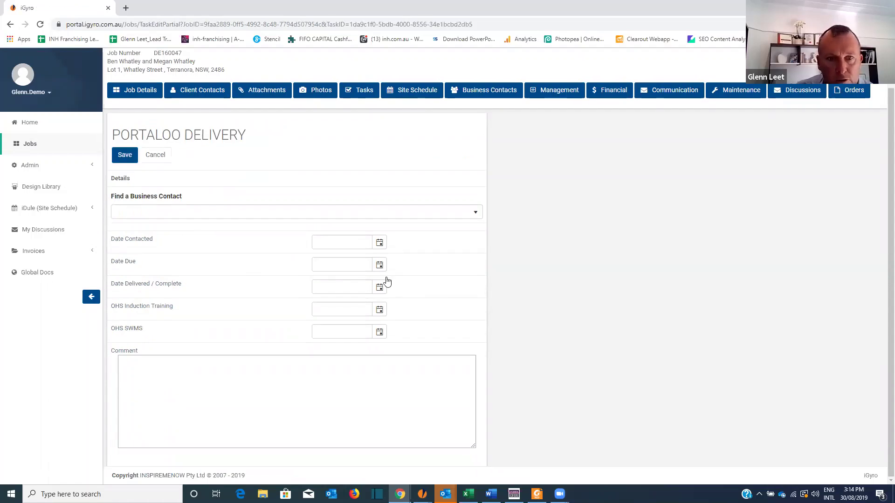
pyautogui.click(377, 289)
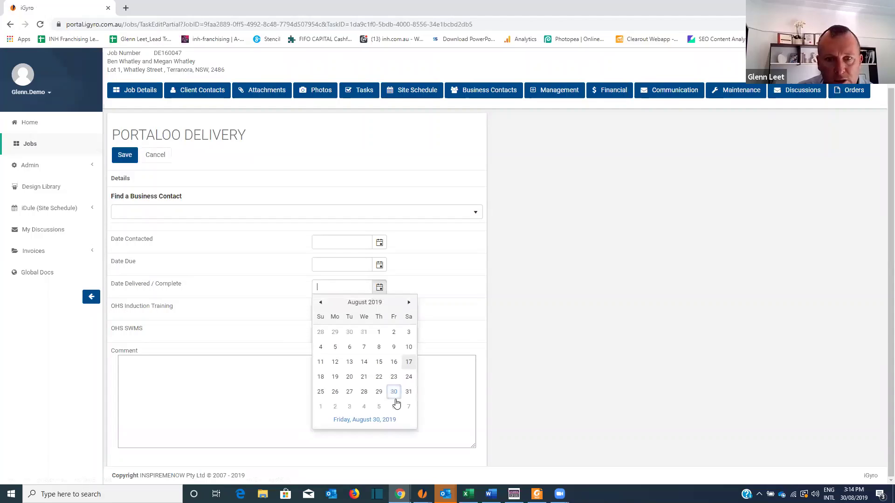
pyautogui.click(409, 303)
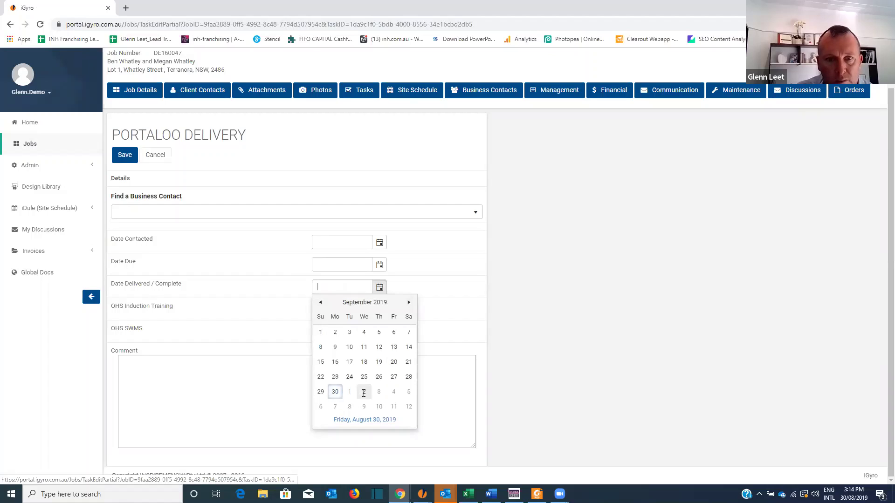
pyautogui.click(364, 394)
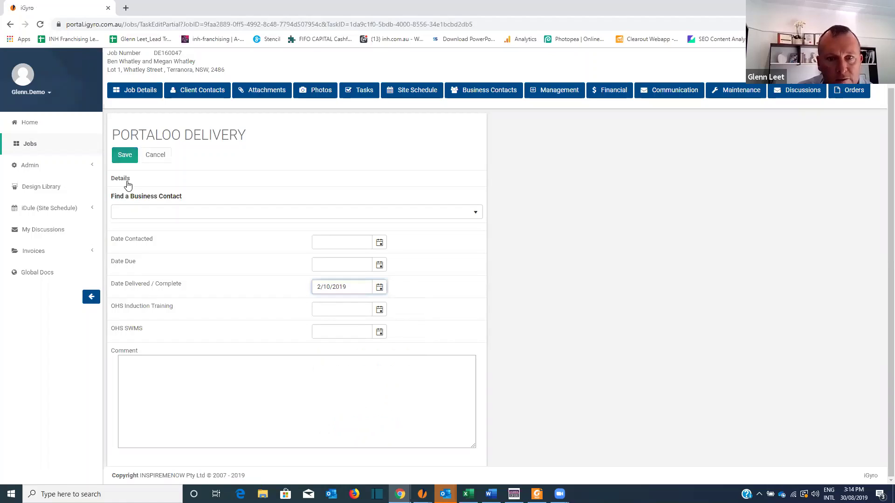
pyautogui.click(123, 159)
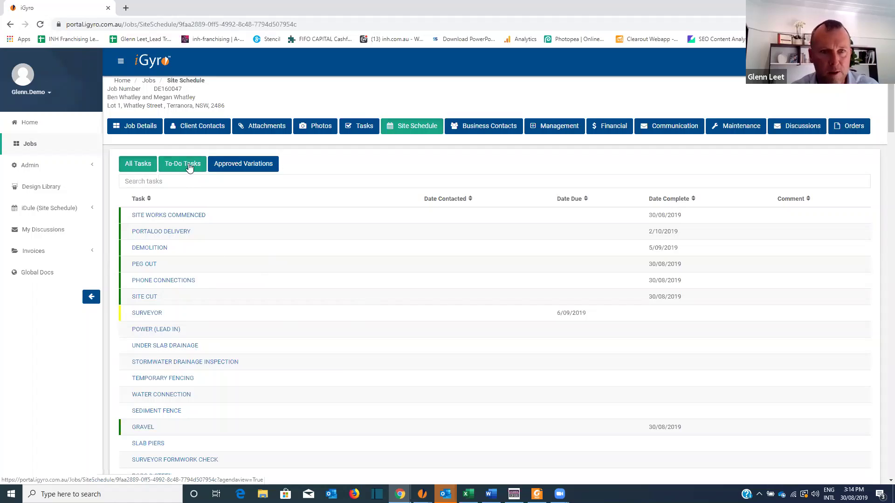
# Step: Review the Terranora job's approved variations and return to its site schedule
pyautogui.click(239, 171)
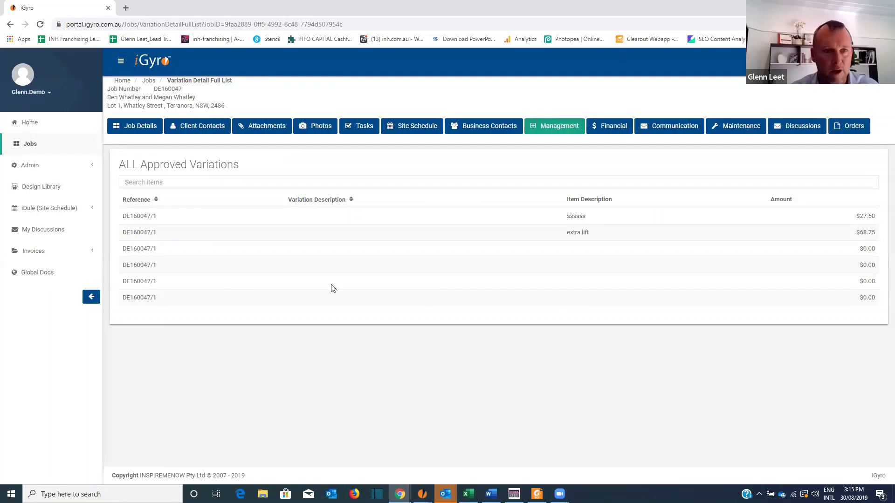
pyautogui.click(410, 125)
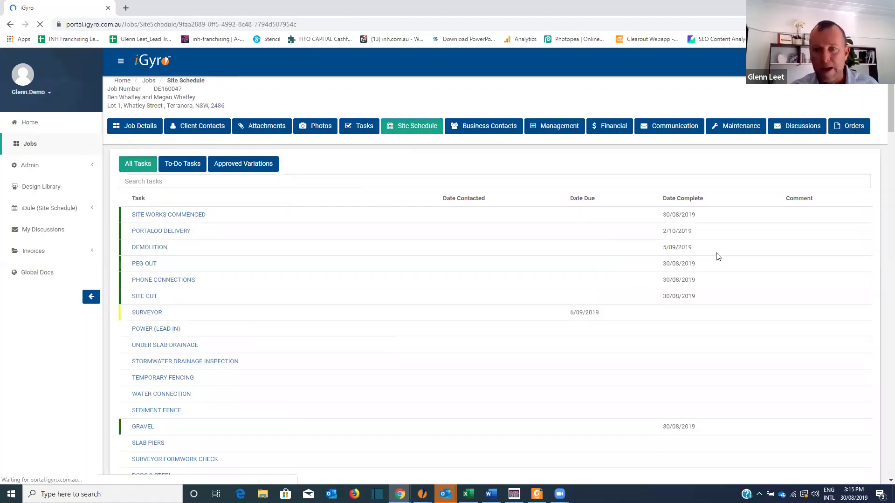
# Step: Switch back to the Integrity New Homes Demo window with the desktop Site Schedule
pyautogui.moveTo(422, 494)
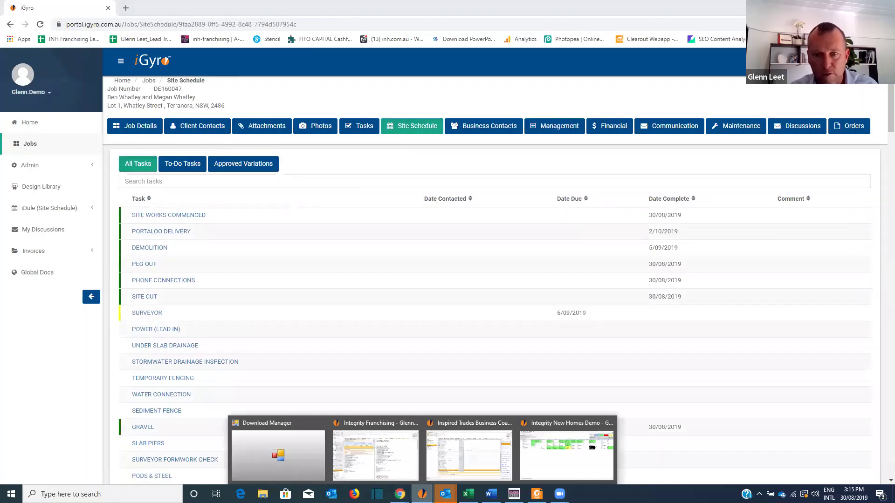
pyautogui.click(561, 459)
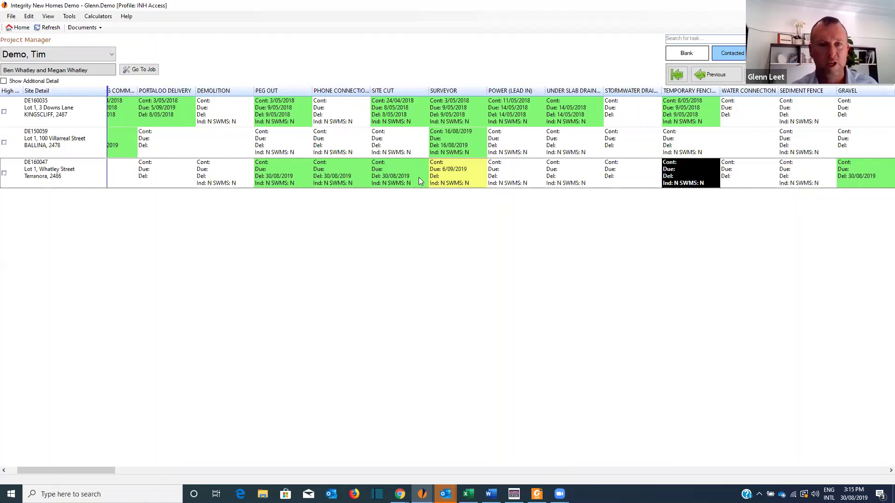
# Step: Review the Terranora job's Surveyor task details and close them without changes
pyautogui.doubleClick(440, 180)
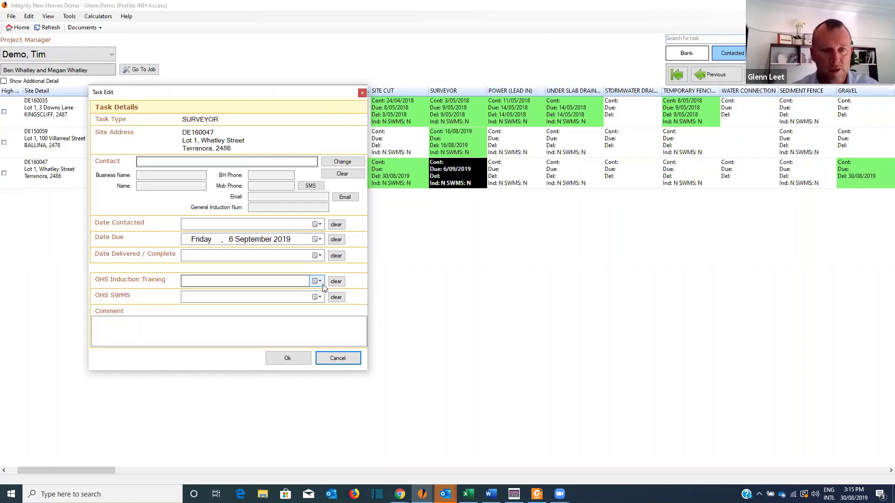
pyautogui.click(361, 93)
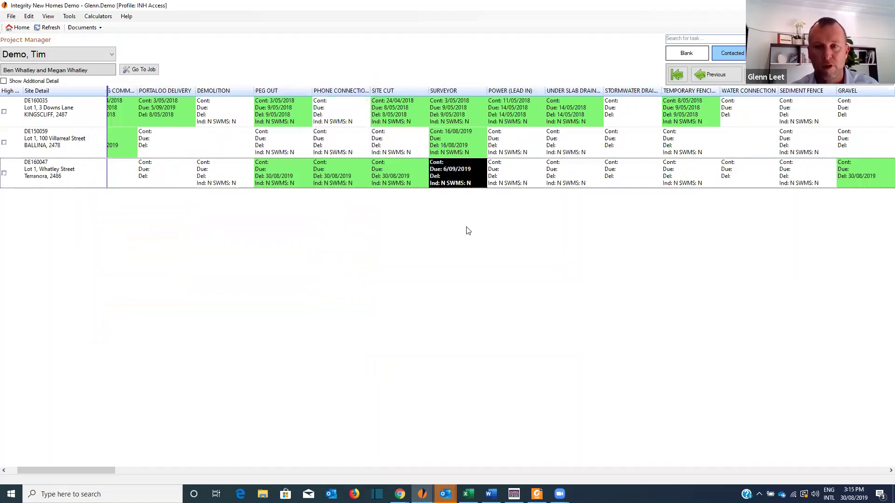
pyautogui.click(505, 183)
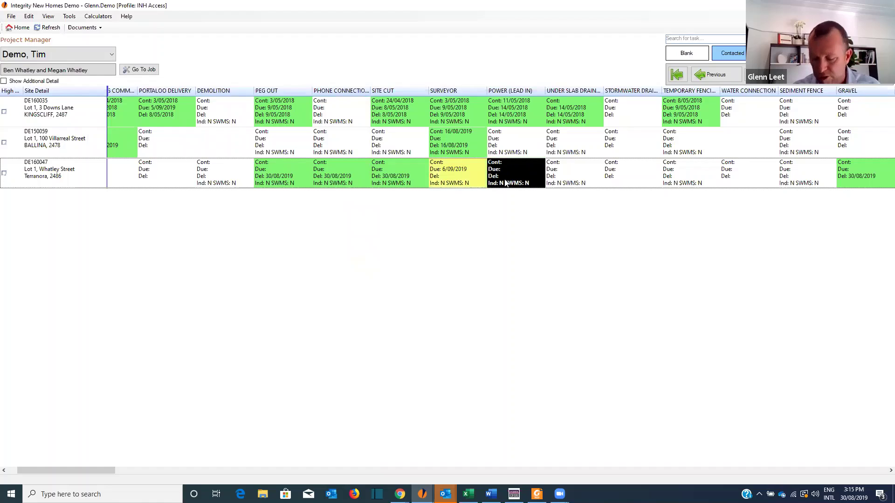
pyautogui.press('Right')
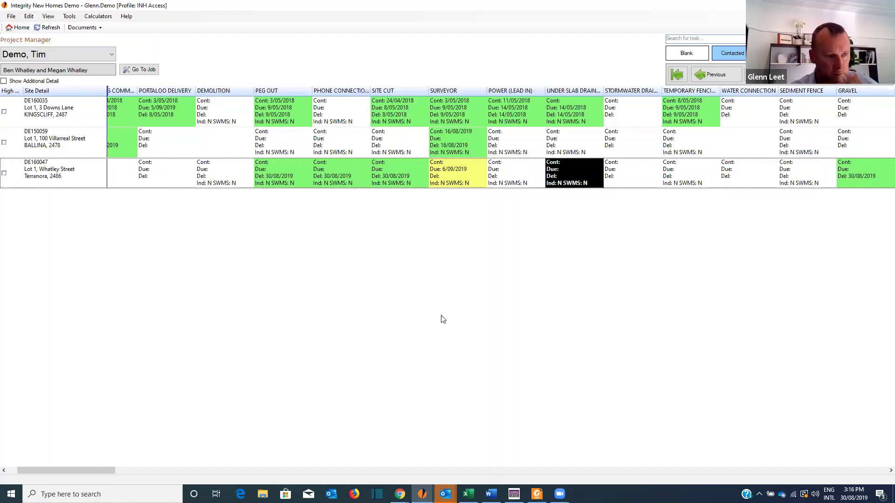
# Step: Leave the Site Schedule for the home screen and open the Invoices module
pyautogui.click(22, 28)
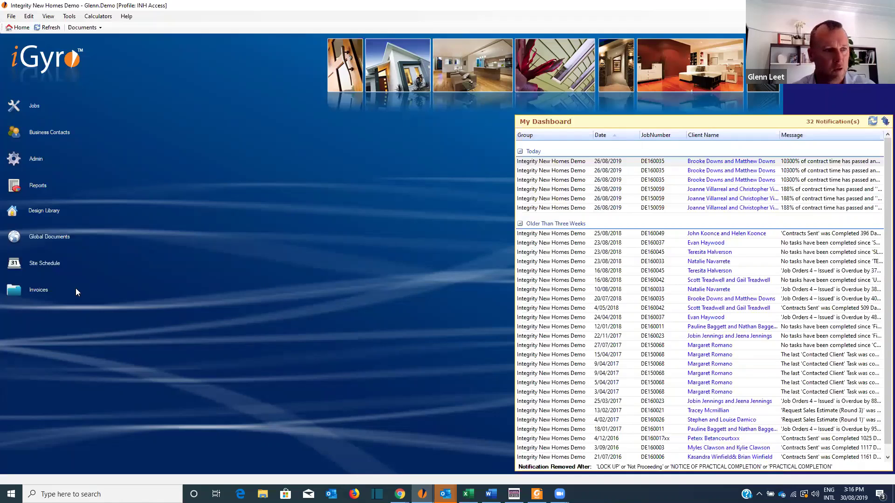
pyautogui.click(18, 290)
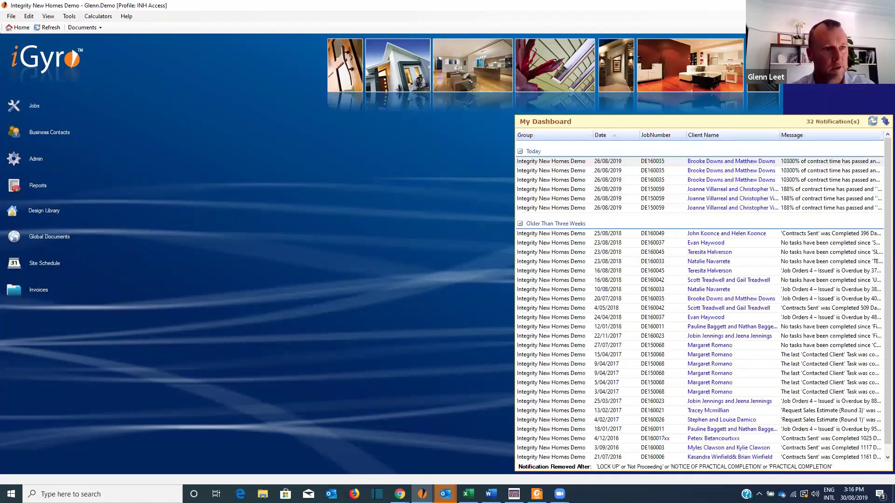